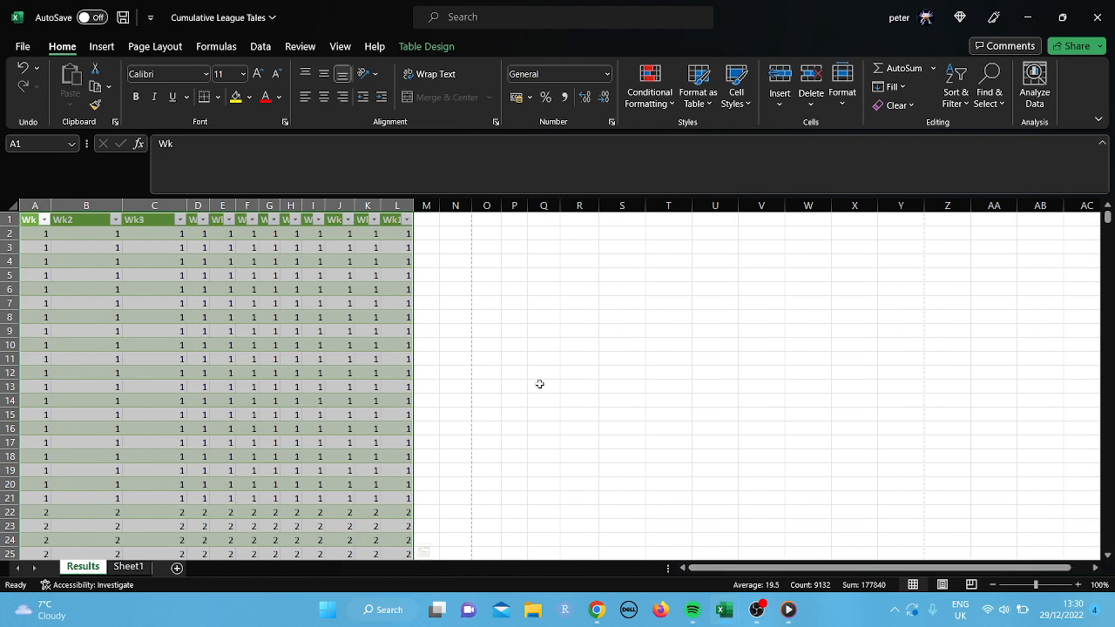
Undo the last fill across the league results table and deselect the table
left_click(23, 67)
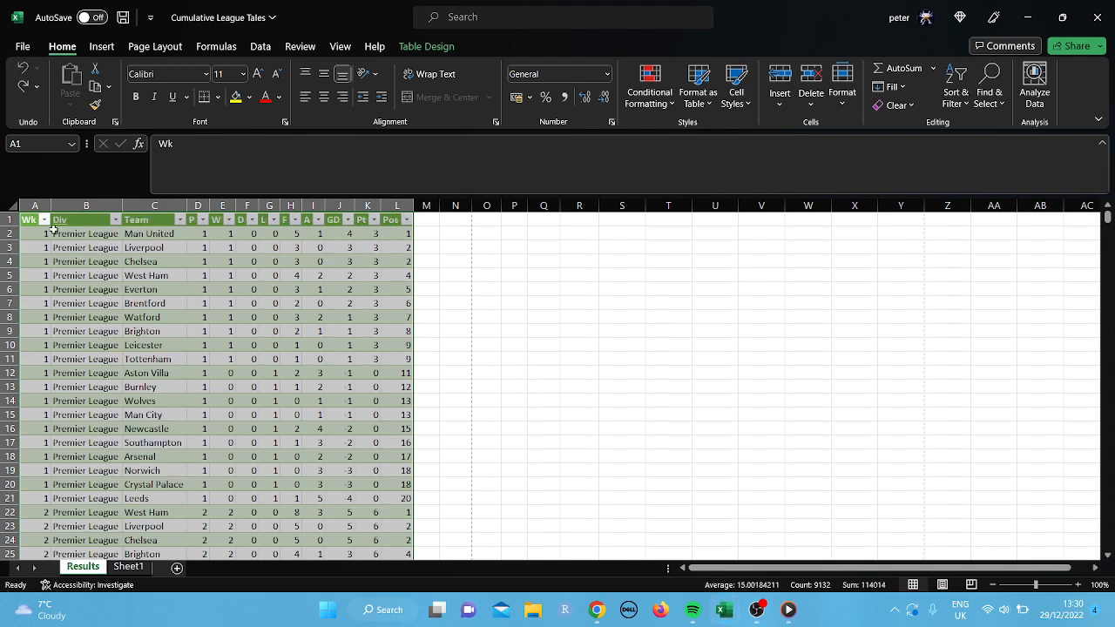
left_click(807, 312)
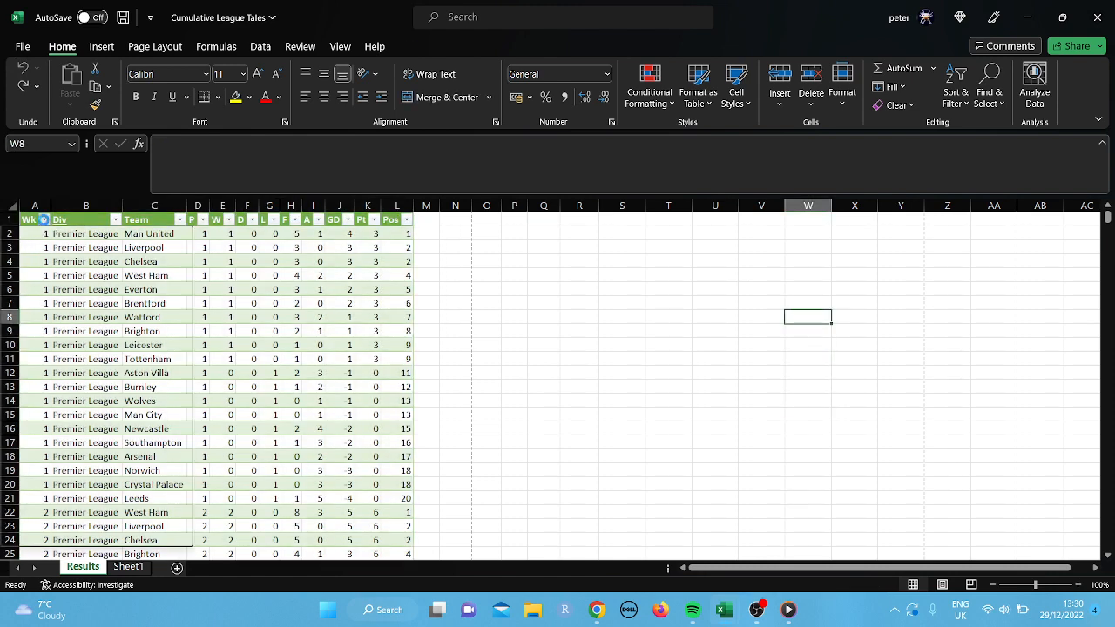
Filter the Wk column to show only week 4, and clear that filter again
left_click(45, 221)
left_click(44, 393)
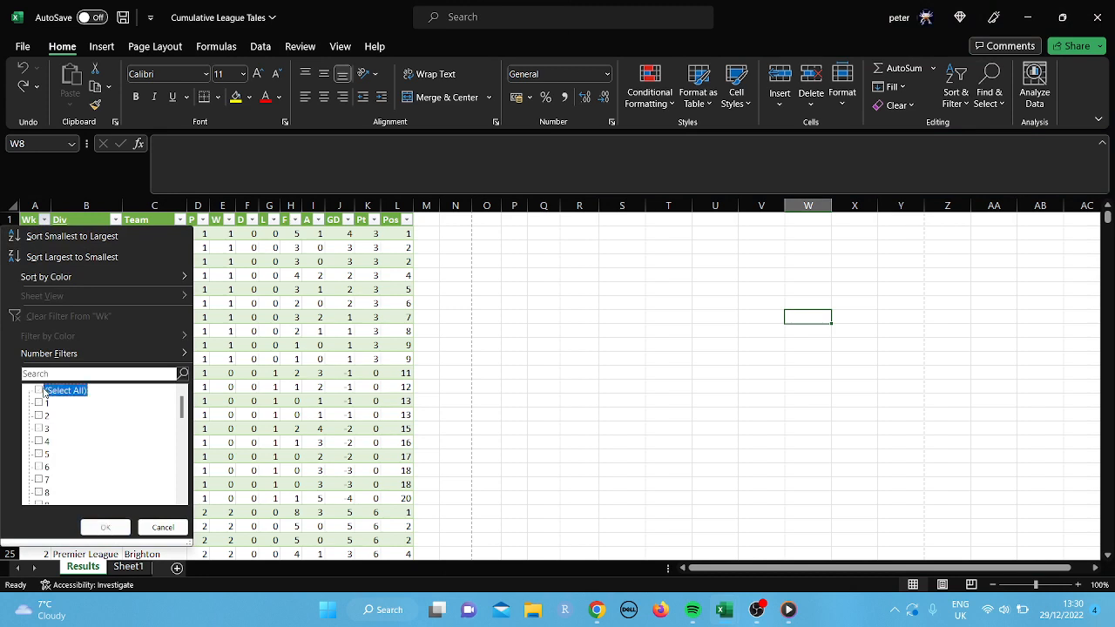
left_click(38, 441)
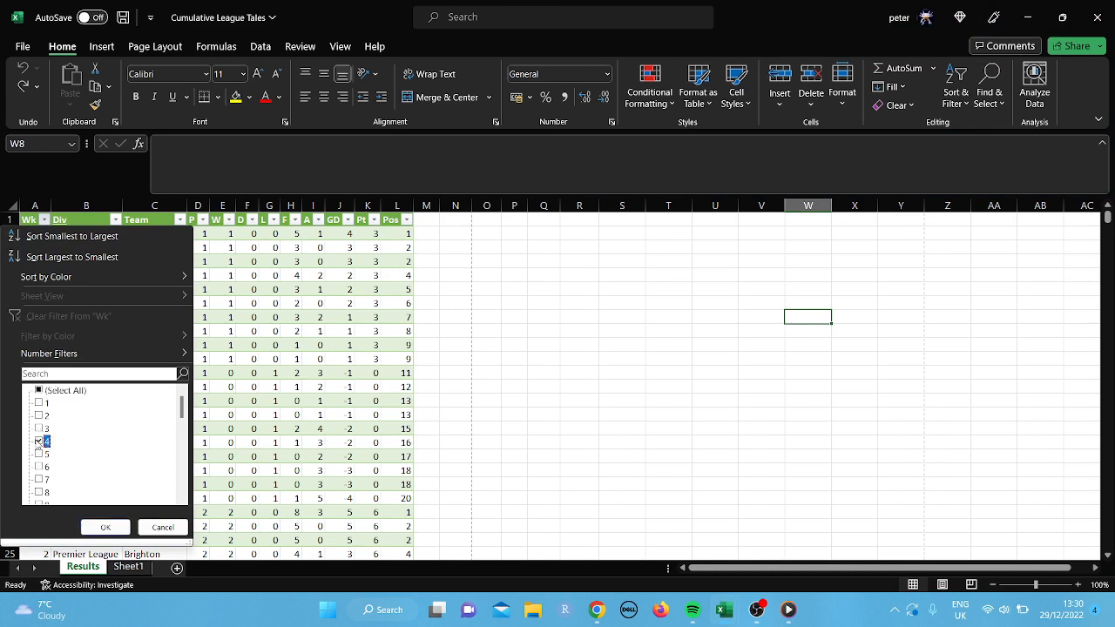
left_click(106, 527)
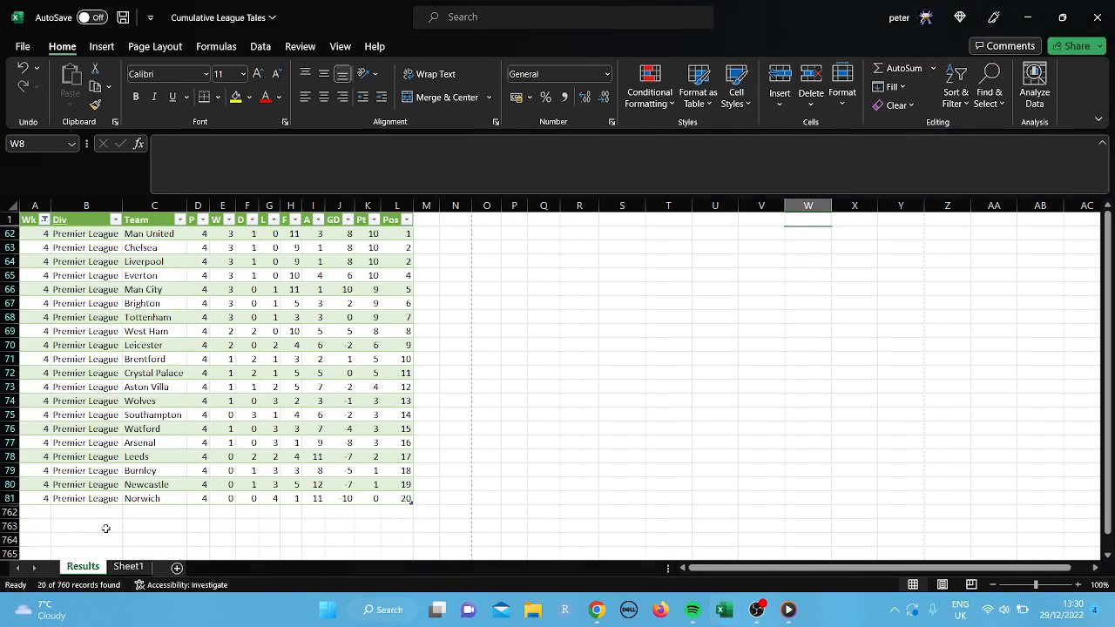
left_click(44, 219)
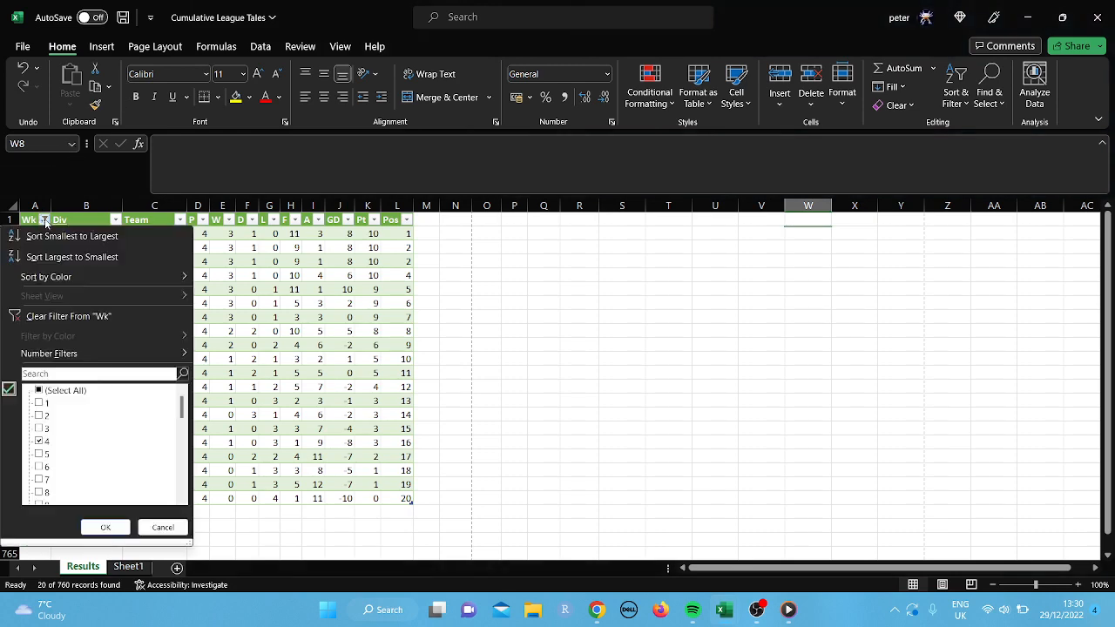
left_click(65, 316)
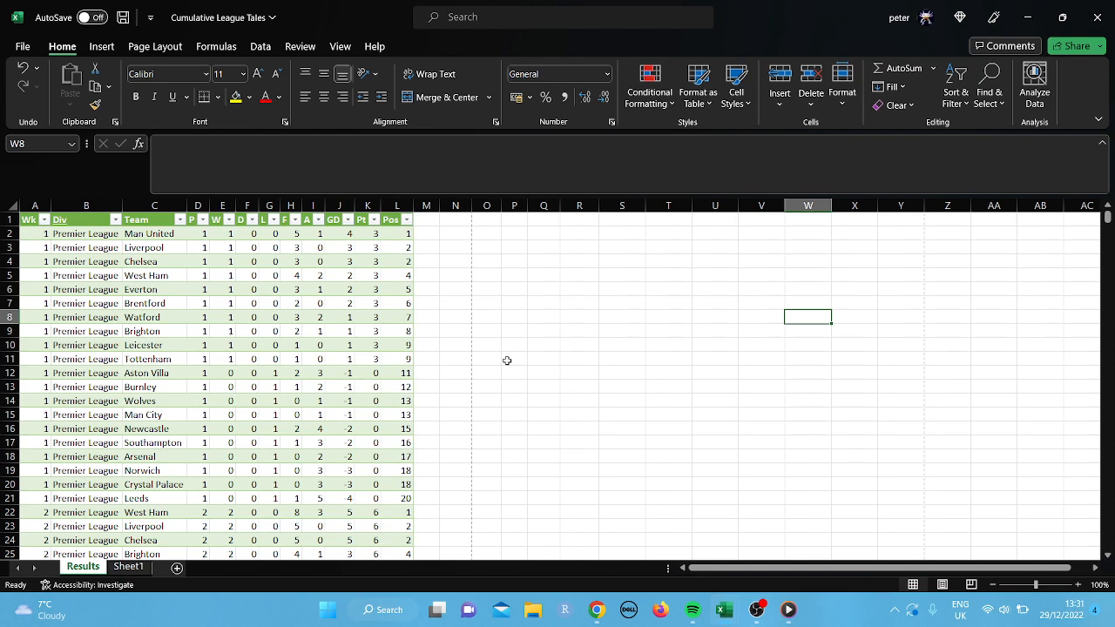
Minimise the Cumulative League Tales workbook and switch to the Book2 workbook
left_click(1030, 29)
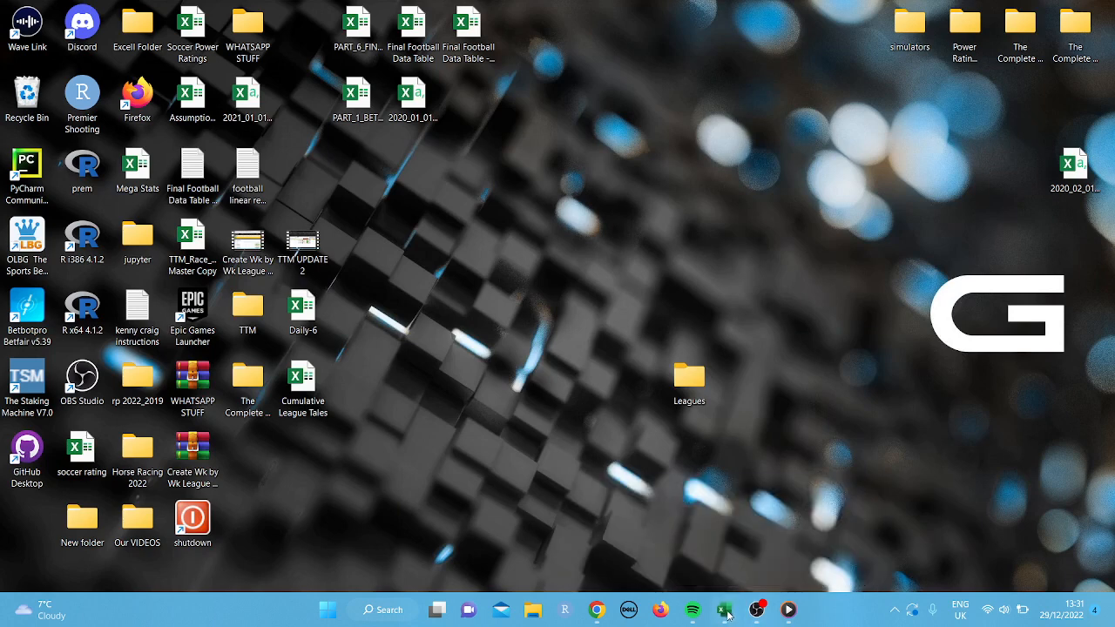
mouse_move(728, 615)
left_click(778, 489)
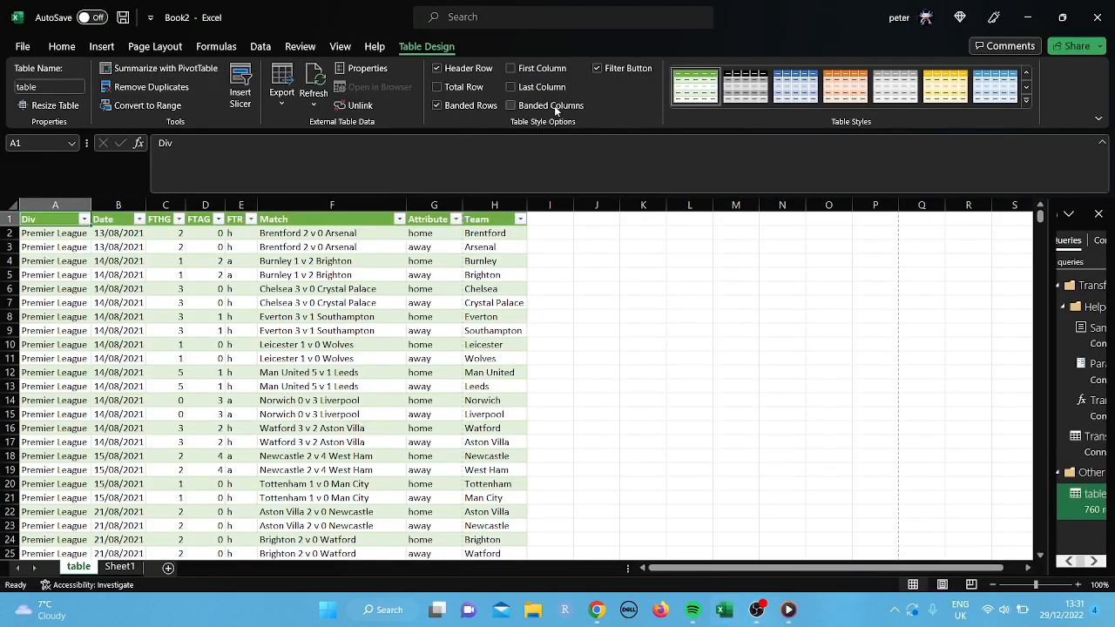
Widen the list of workbook queries and open the query named table in the Power Query Editor
left_click_drag(1049, 409, 869, 437)
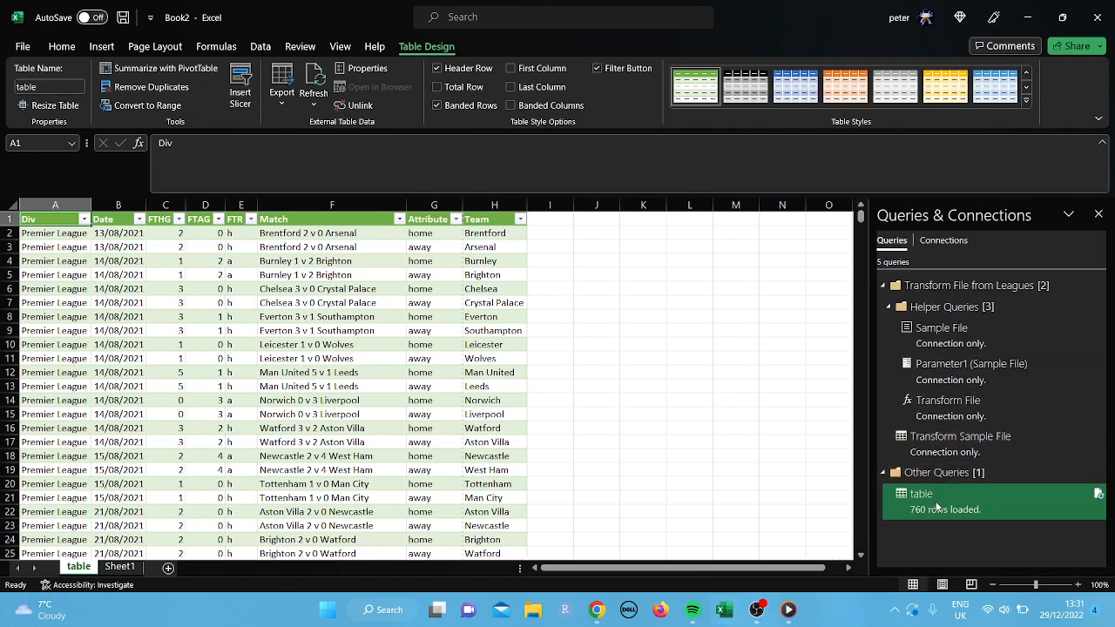
left_click(260, 46)
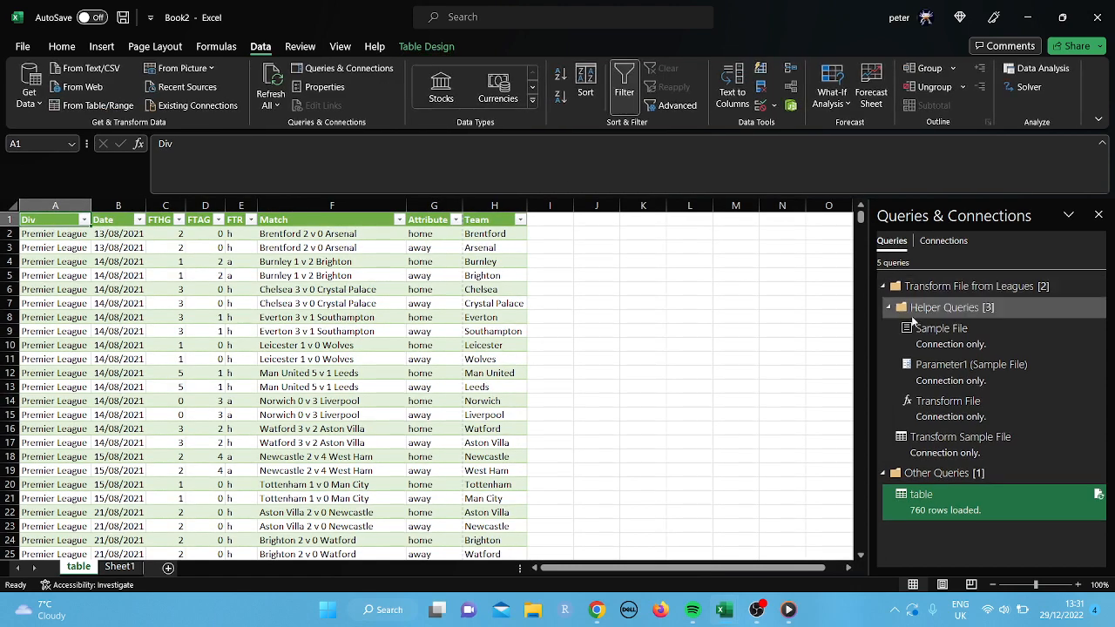
mouse_move(937, 507)
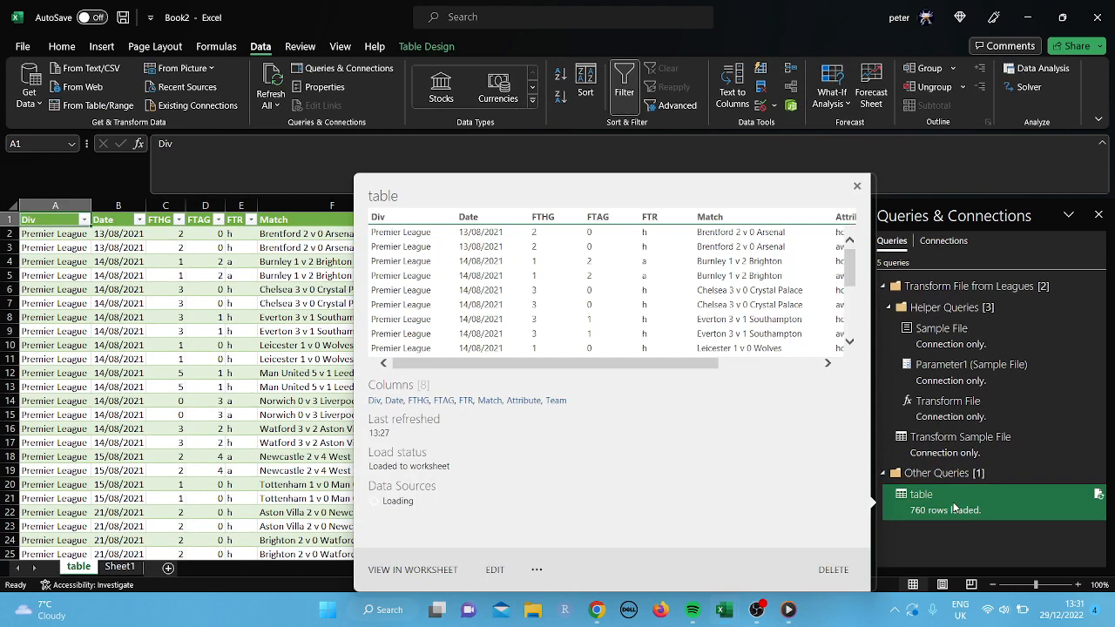
double_click(954, 508)
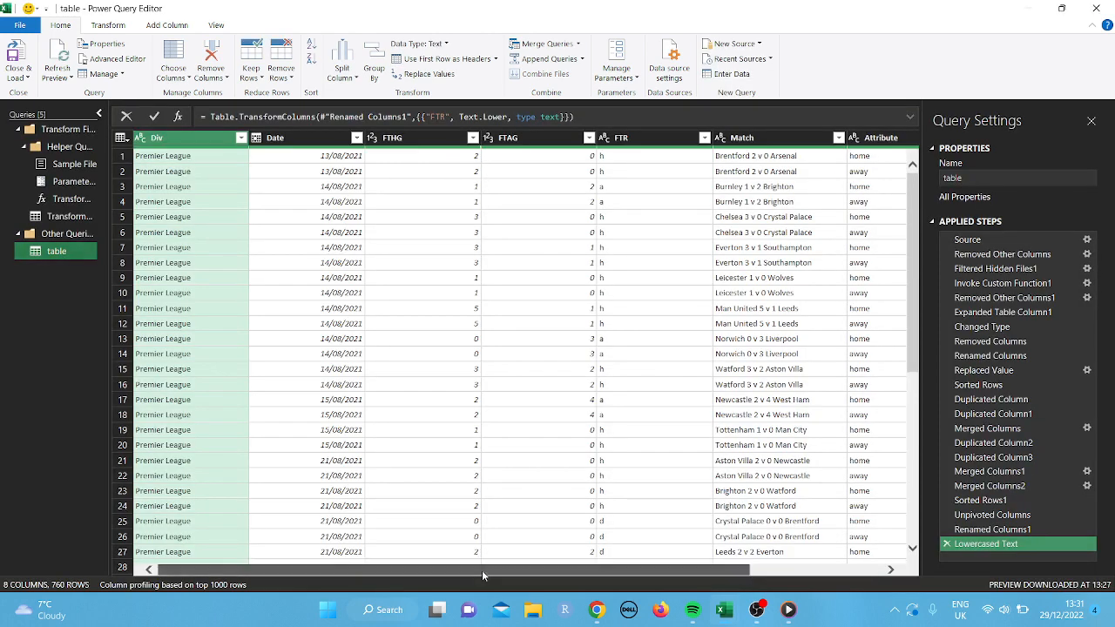
Start a new custom column in the table query and name it PLY
left_click_drag(482, 569, 557, 579)
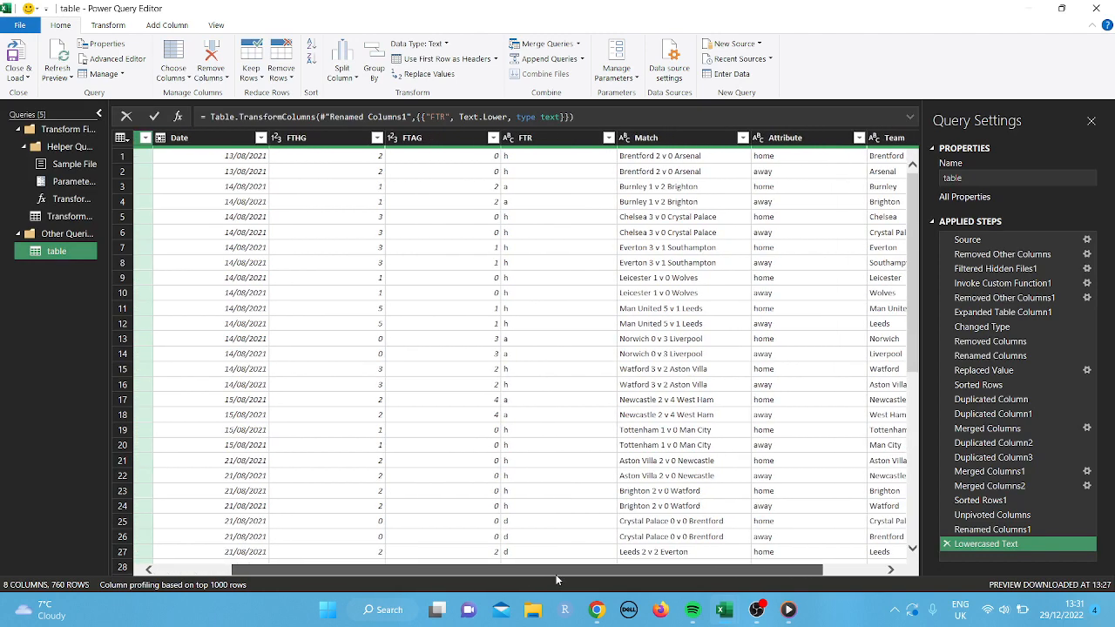
left_click_drag(542, 568, 492, 564)
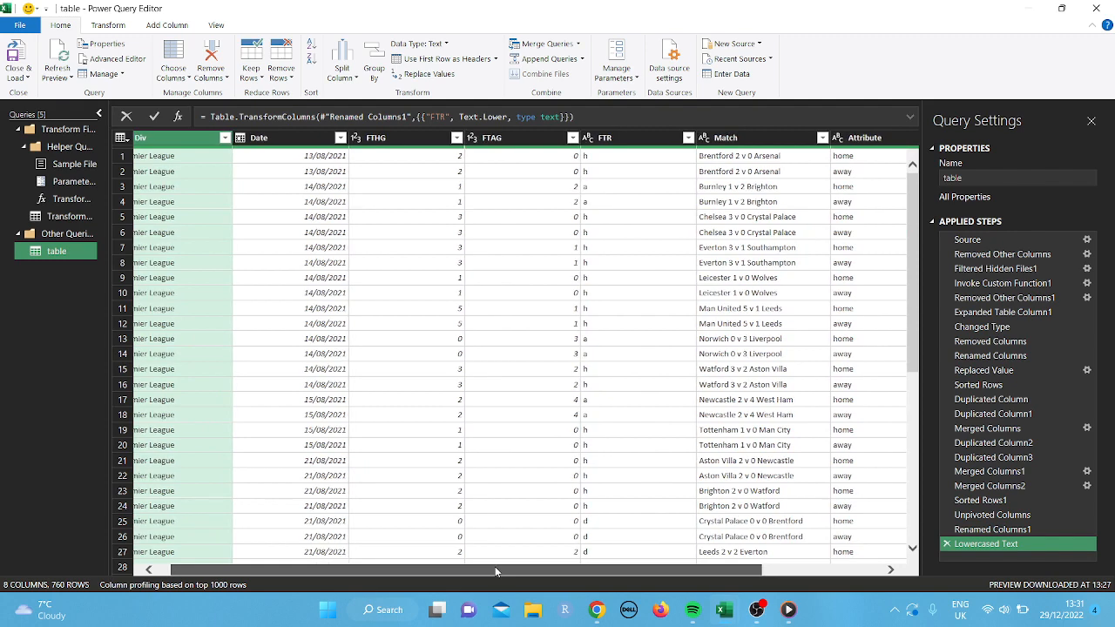
left_click(168, 25)
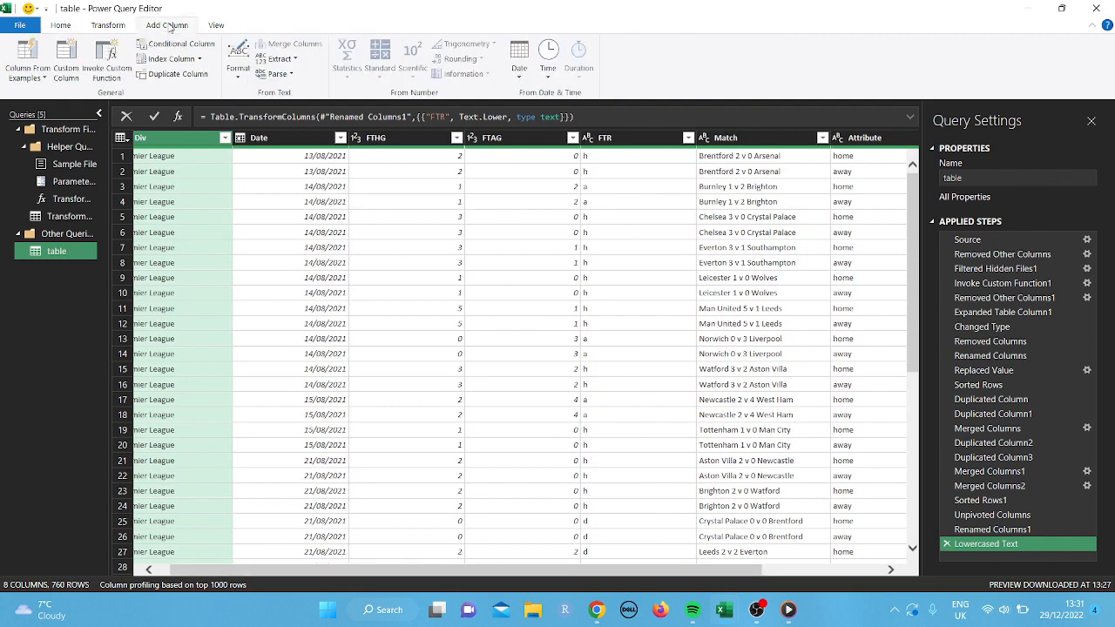
left_click(65, 69)
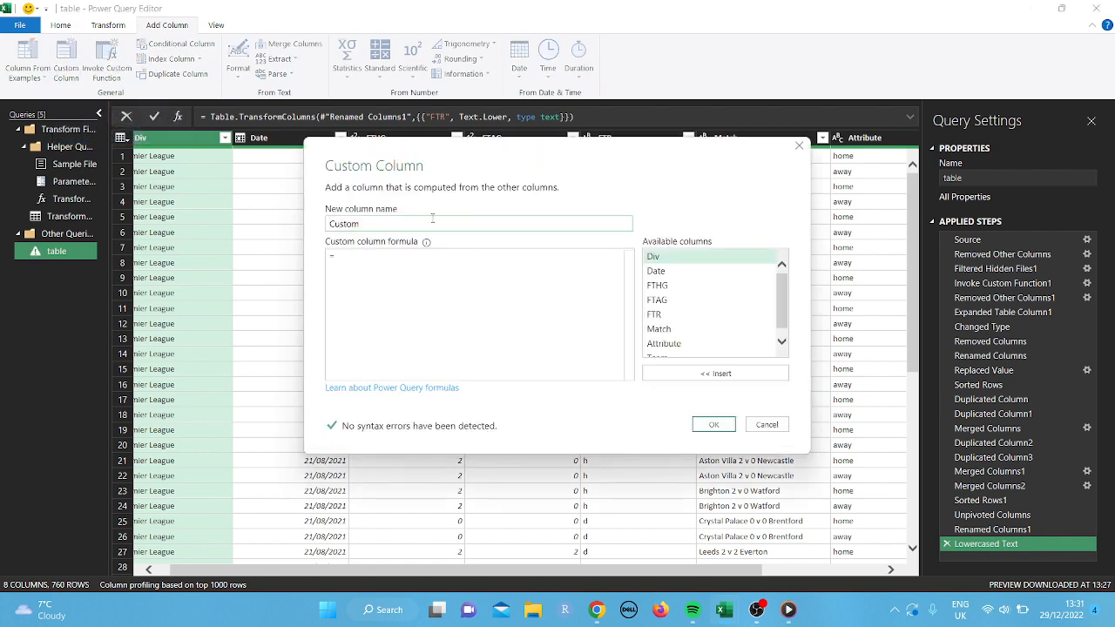
left_click(429, 223)
key("BackSpace")
key("BackSpace")
key("BackSpace")
key("BackSpace")
key("BackSpace")
key("BackSpace")
type("PLY")
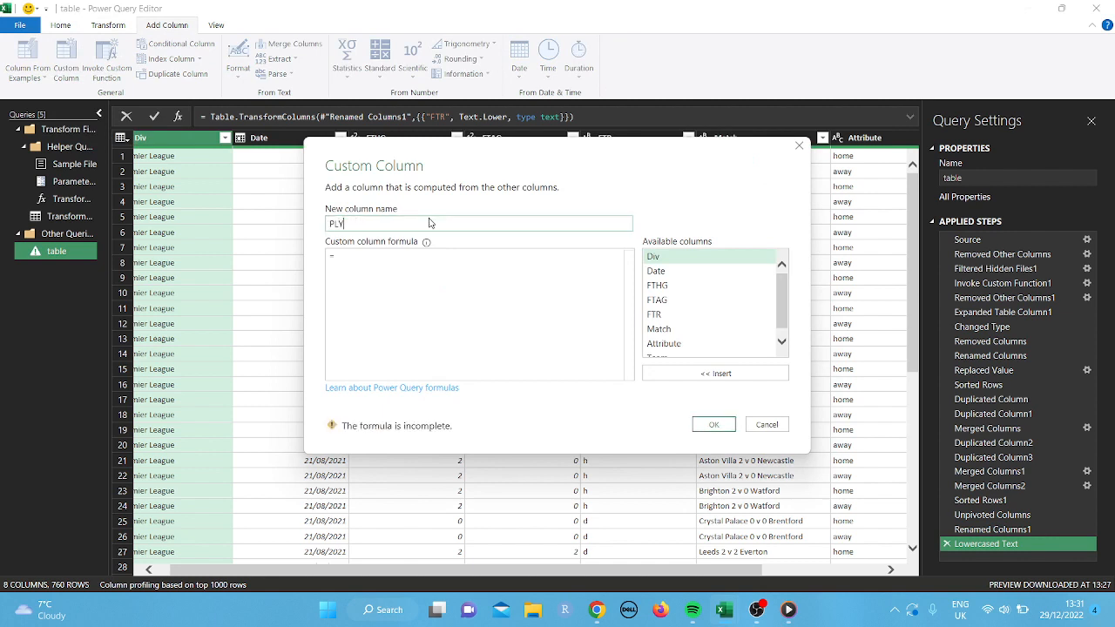
Set the PLY column's formula to = 1 and create the column
left_click(357, 255)
type("1")
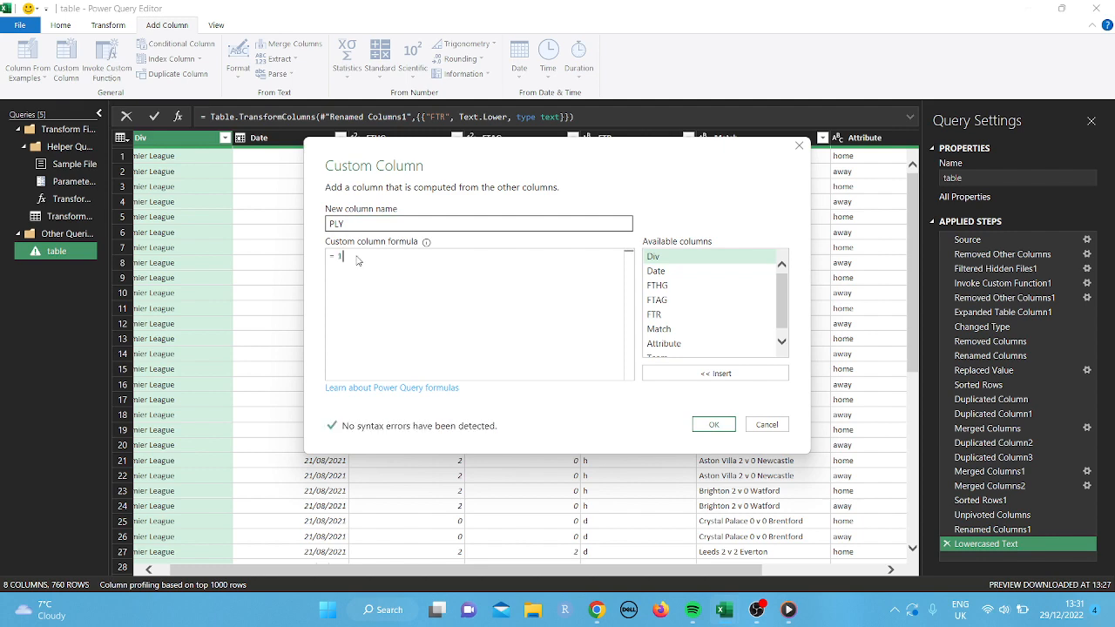
left_click(713, 424)
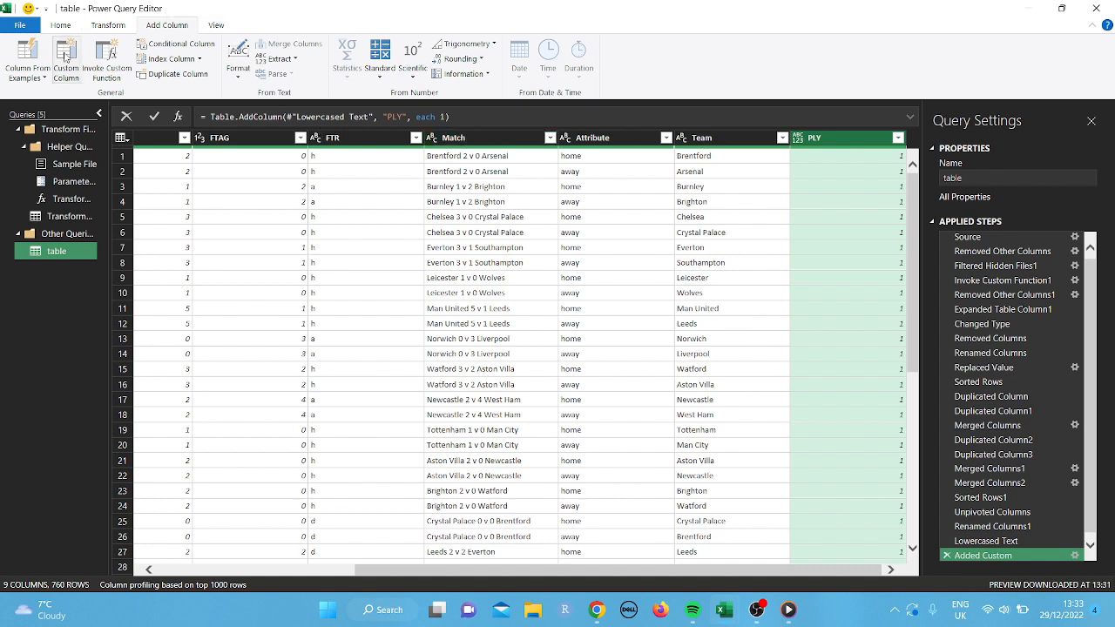
Start another custom column and name it Win
left_click(66, 57)
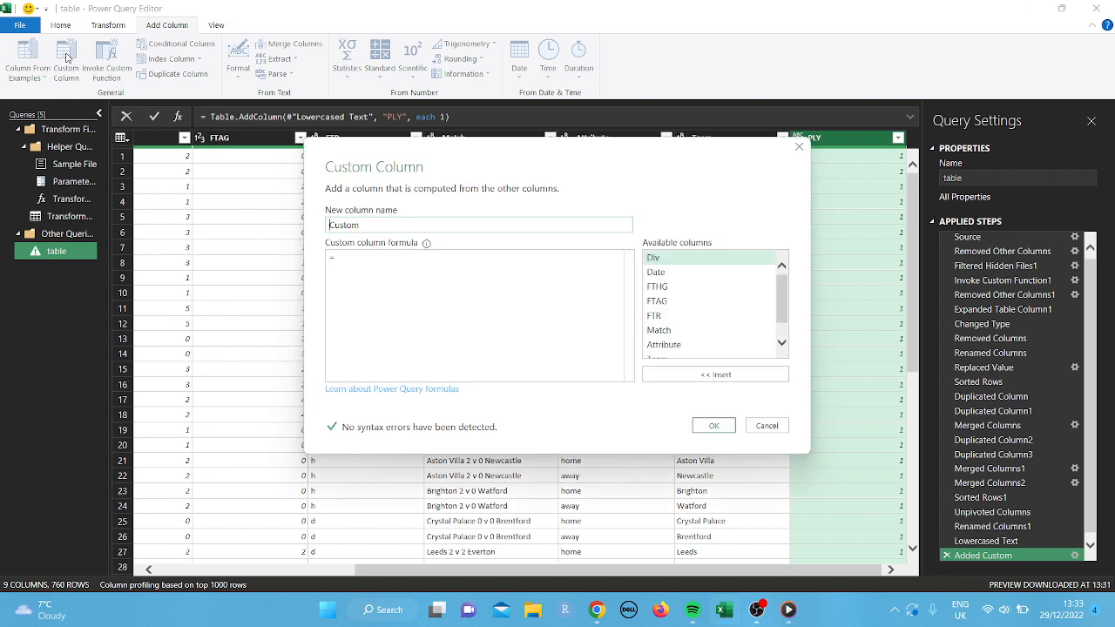
left_click(370, 222)
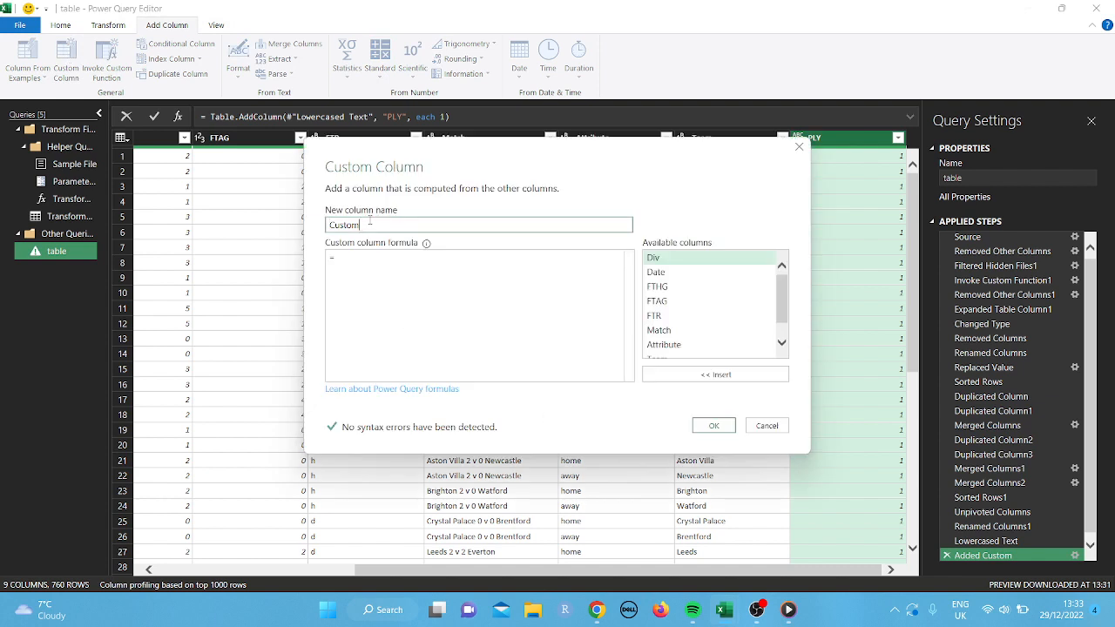
key("BackSpace")
key("BackSpace")
key("BackSpace")
key("BackSpace")
key("BackSpace")
key("BackSpace")
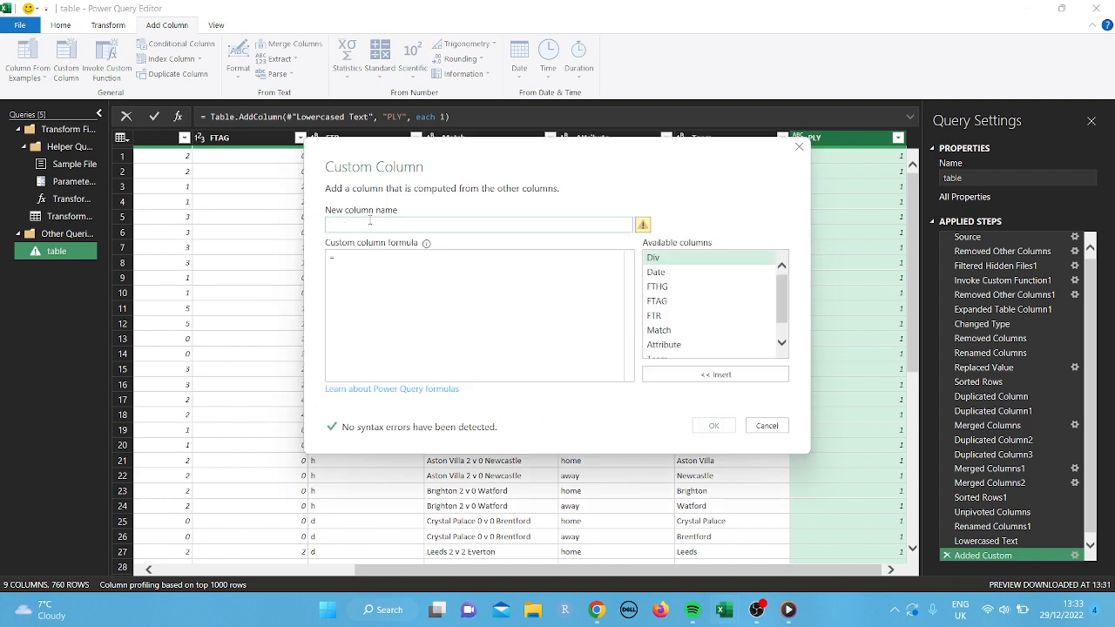
type("Win")
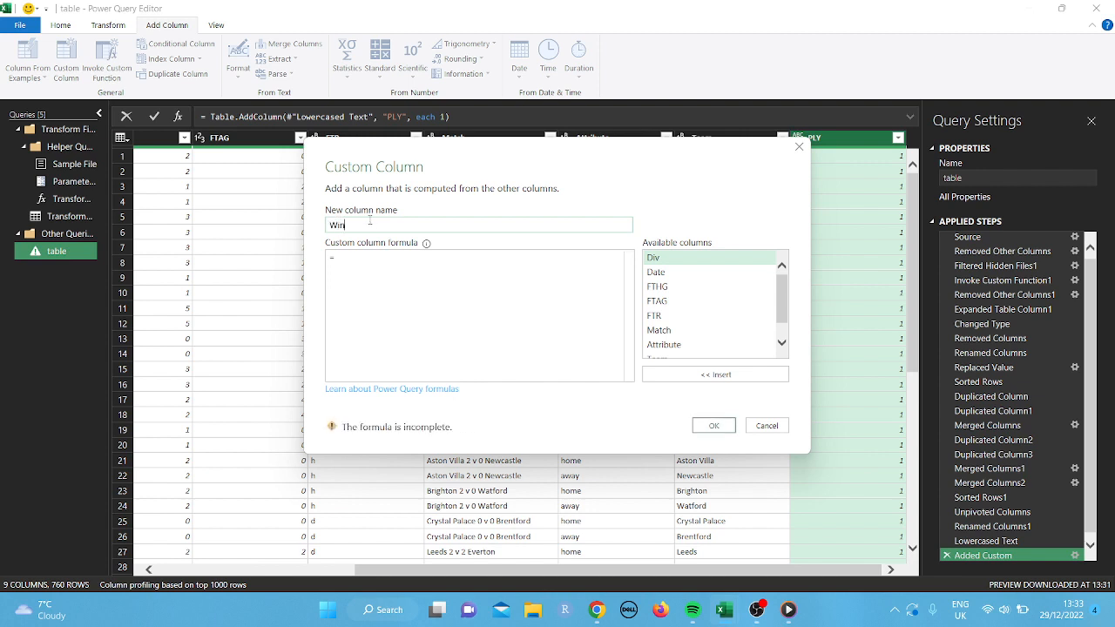
Begin the Win column's formula with: if [FTR] "h" and [Attribute] = "home" then 1 else
left_click(342, 256)
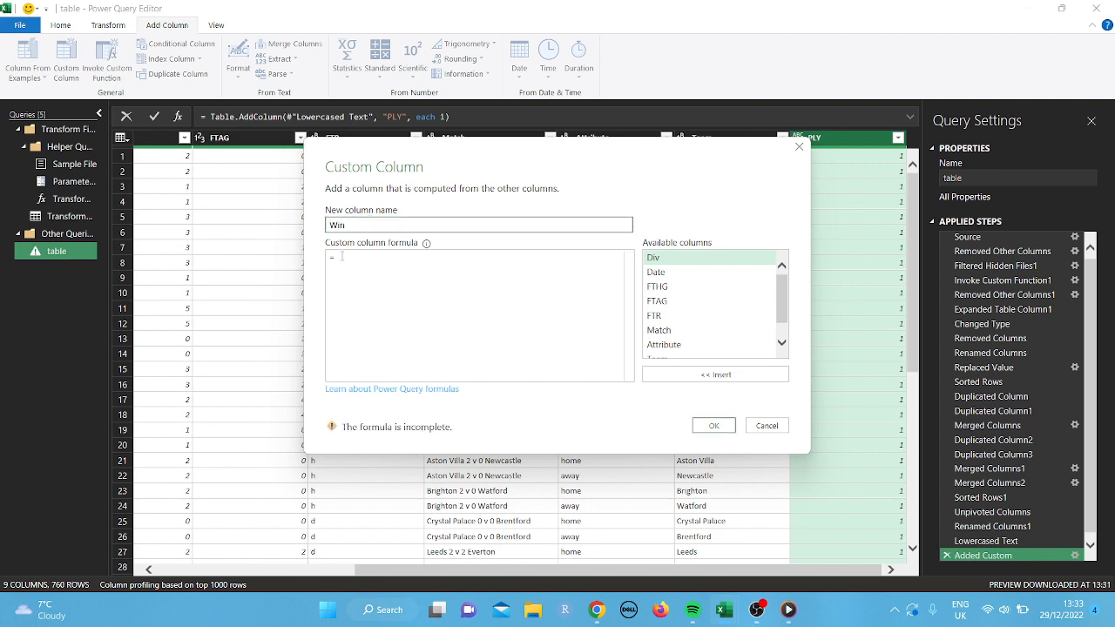
type("if")
double_click(659, 322)
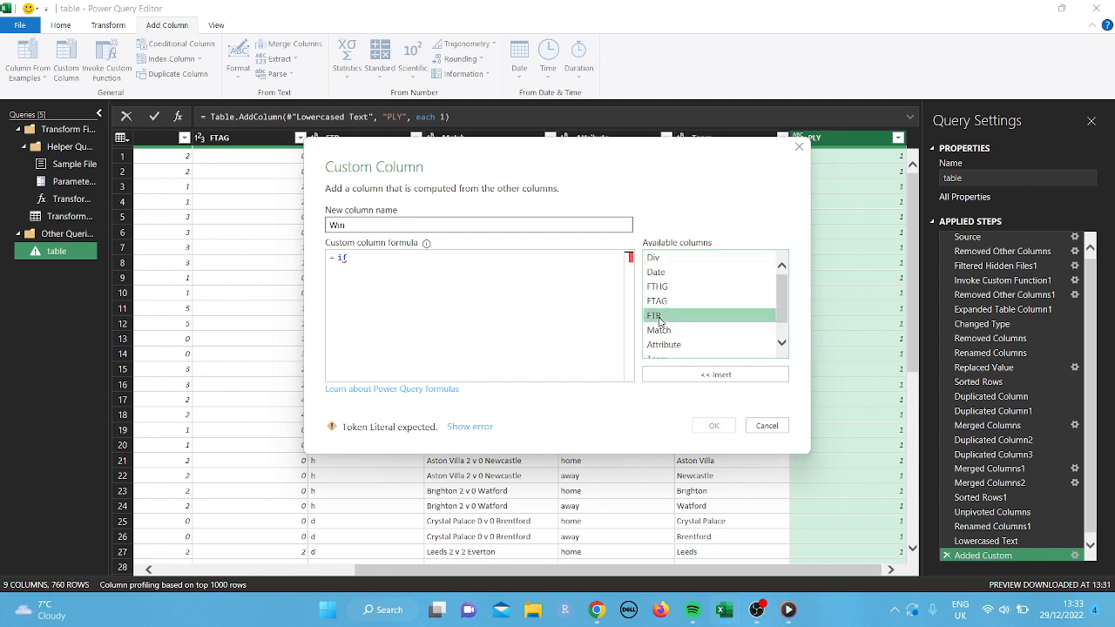
type("\"")
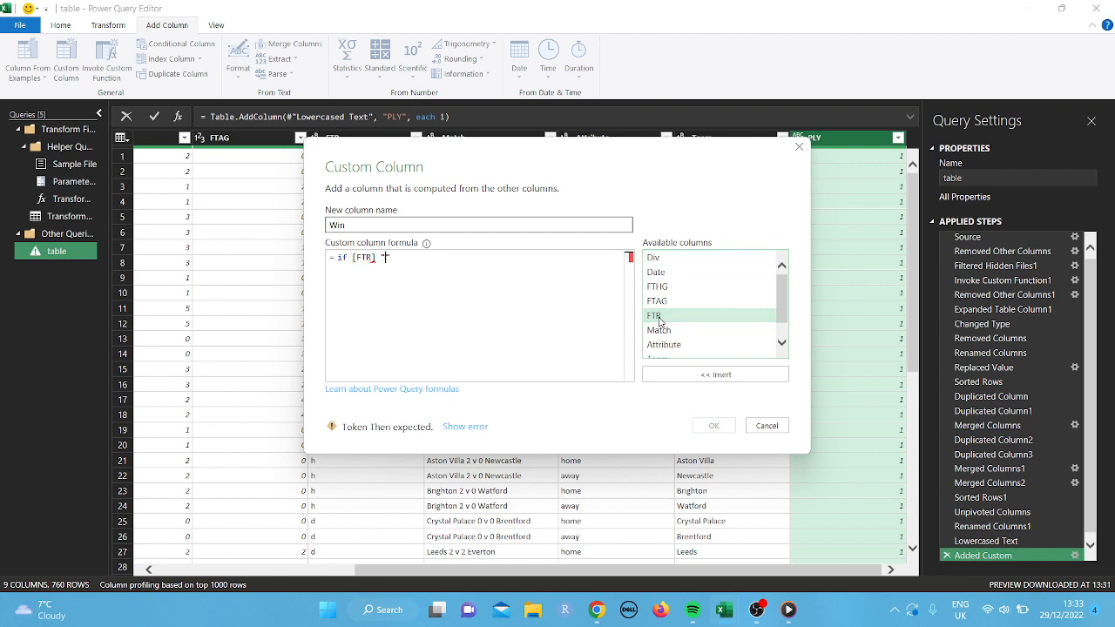
type("h\" and")
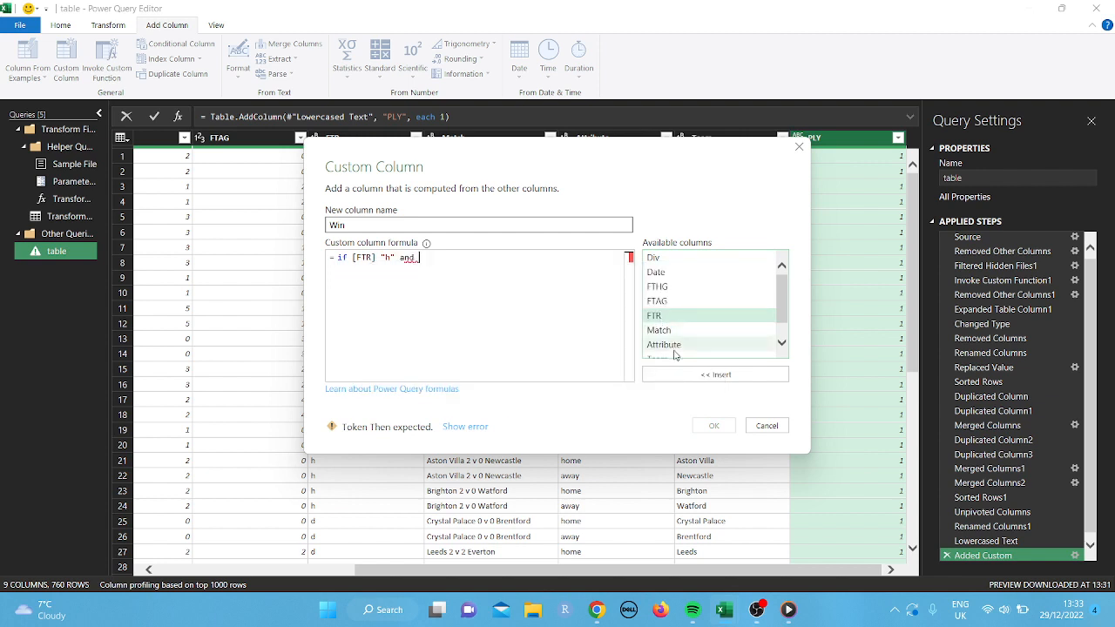
double_click(663, 345)
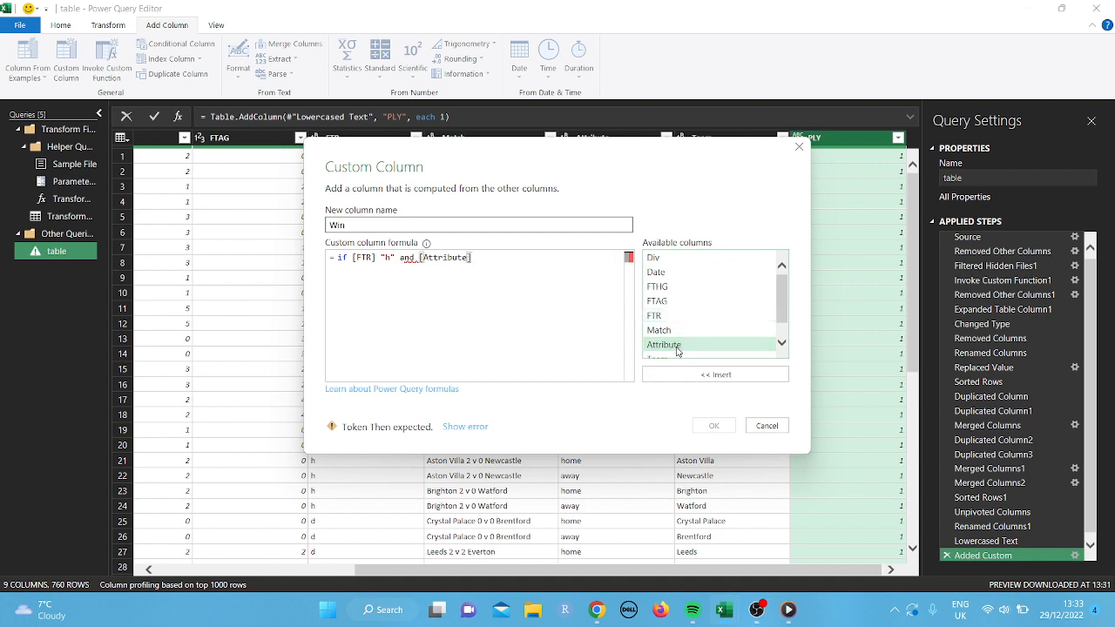
type("= \"home\" then 1 else")
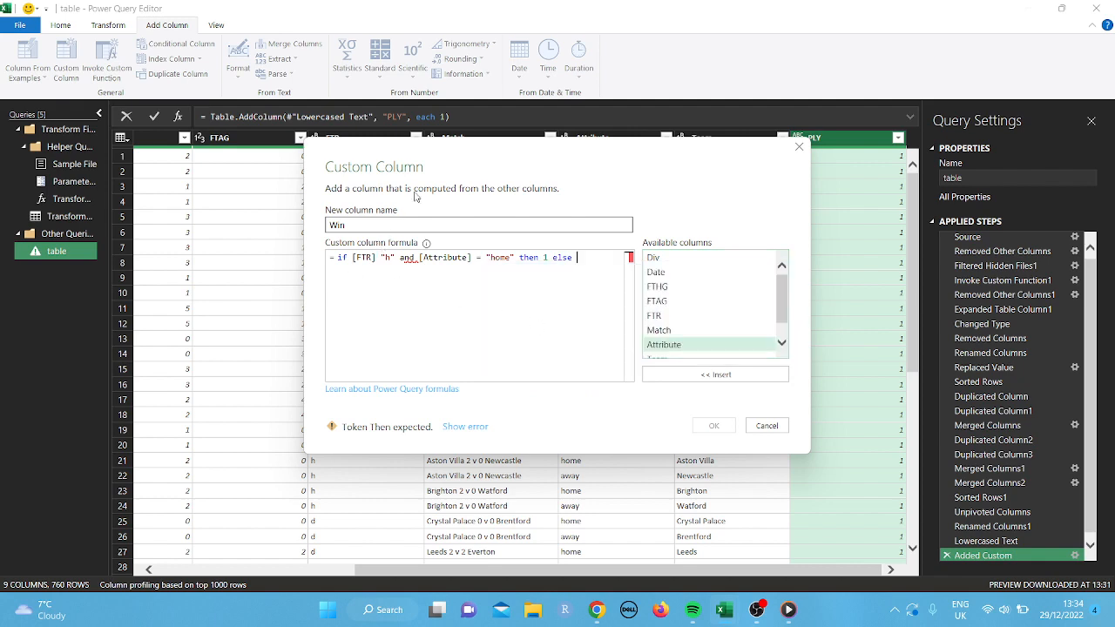
Begin a second condition in the Win formula with if [FTR], and insert the missing = before "h" in the first condition
left_click_drag(467, 153, 368, 301)
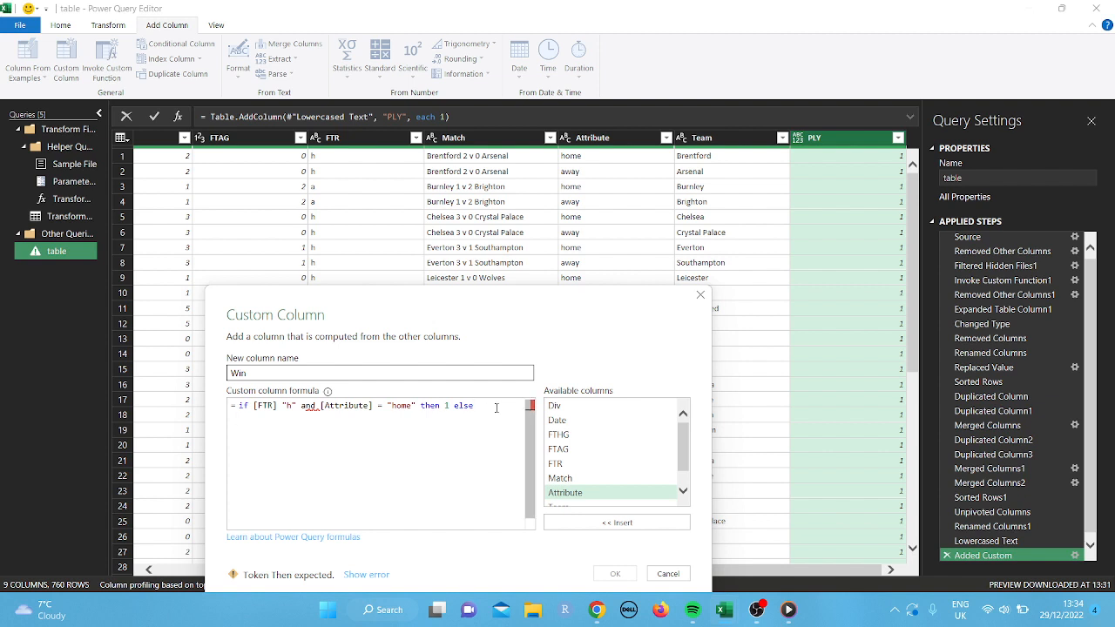
type("if")
double_click(570, 465)
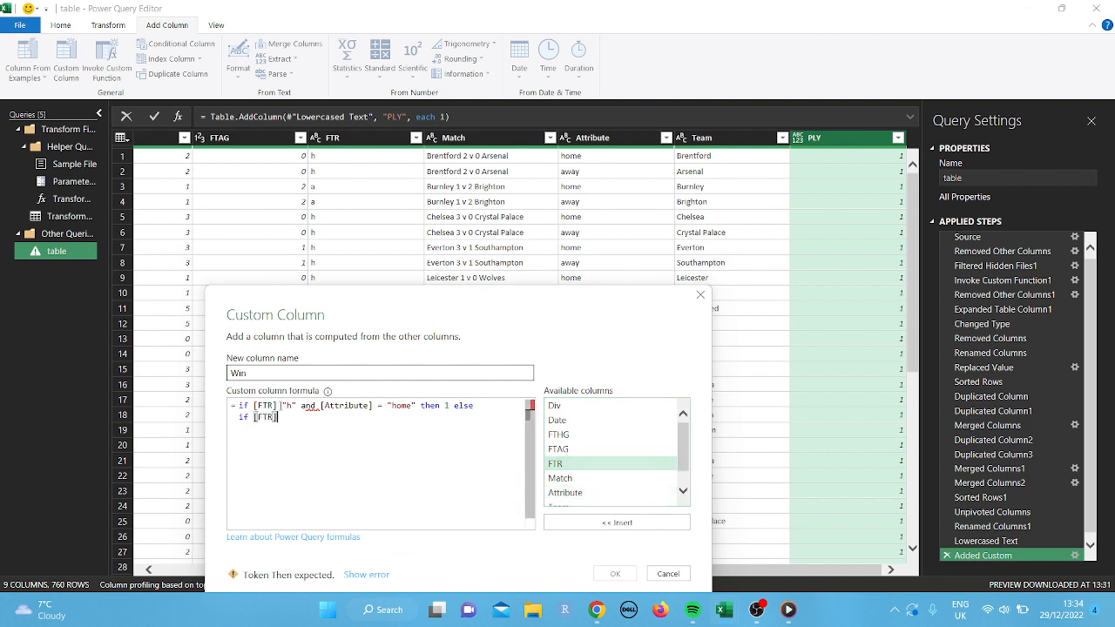
left_click(281, 405)
type("=")
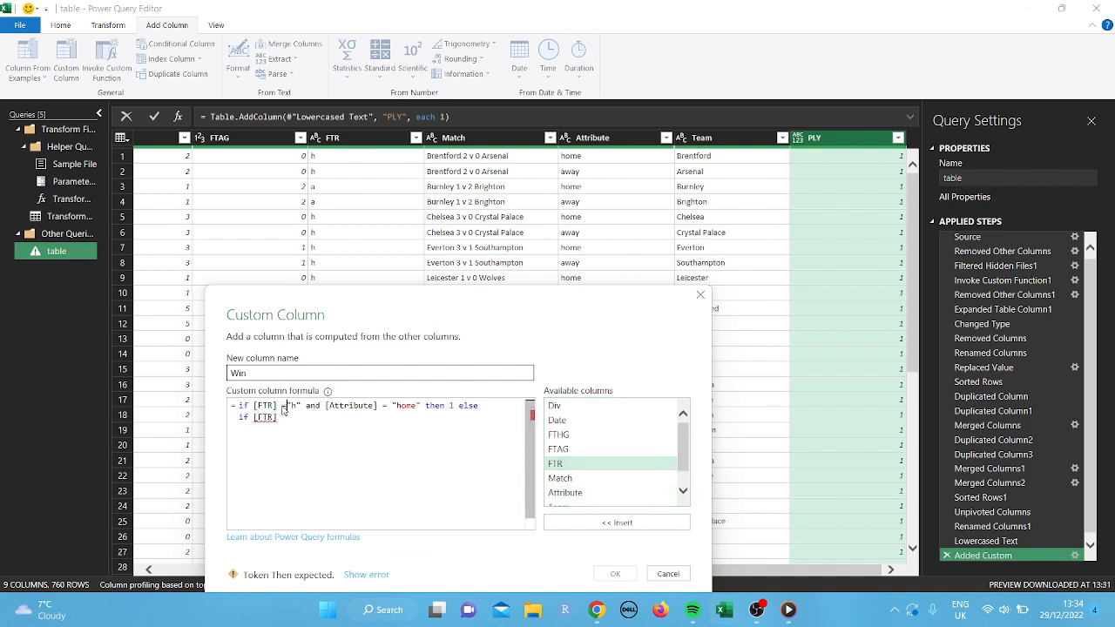
Complete the second condition as [FTR] = "a" and [Attribute] = "away" then 1 else 0, and create the Win column
left_click(282, 417)
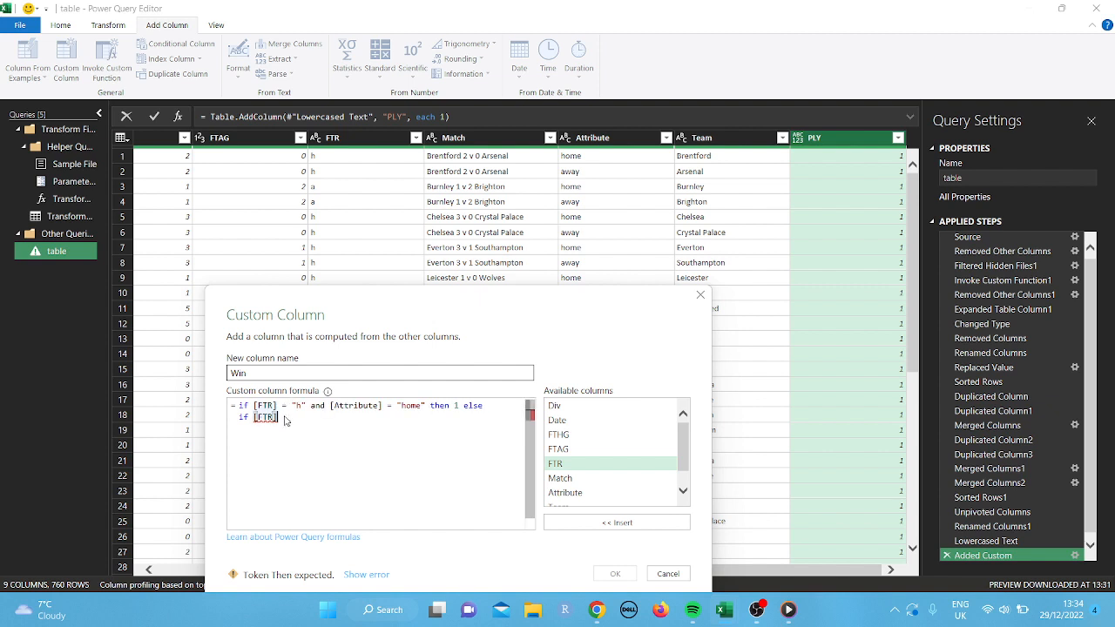
type("=")
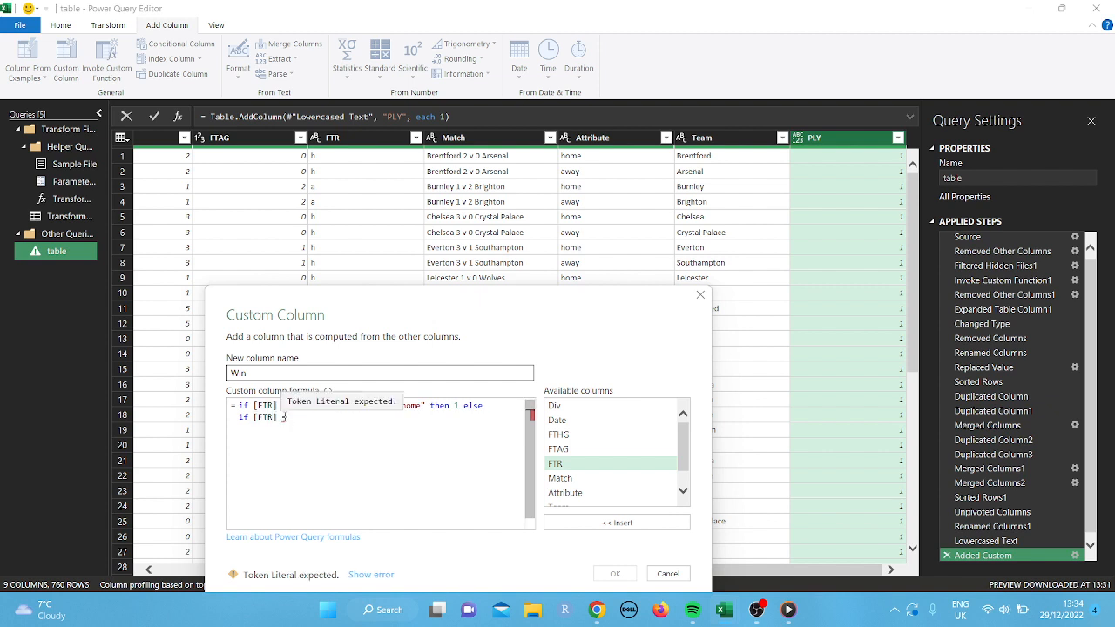
type(" \"a")
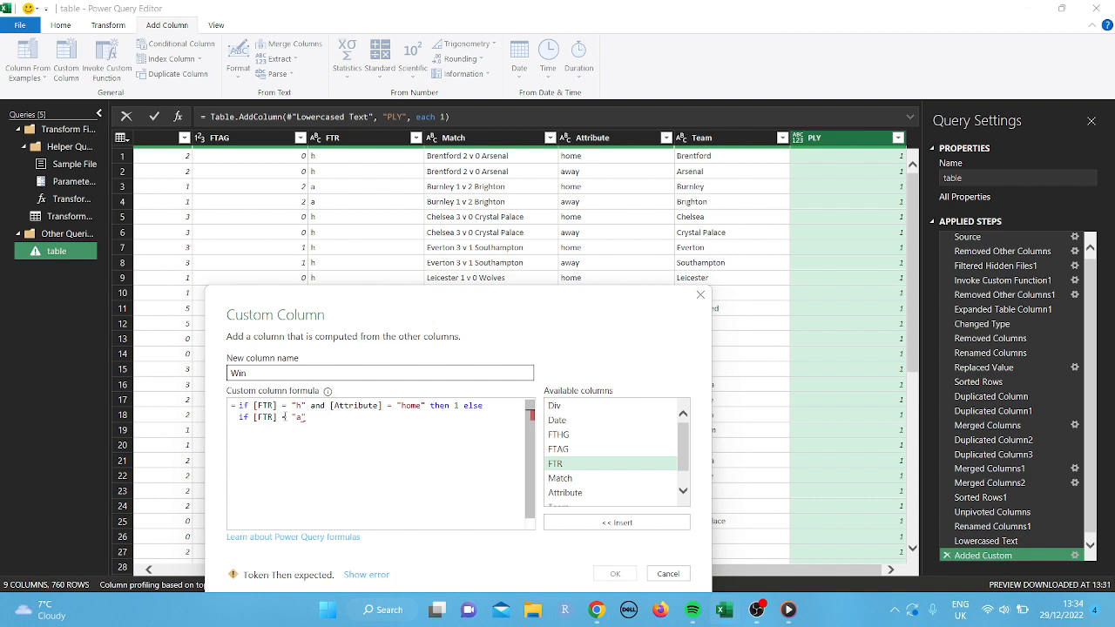
type("\" and")
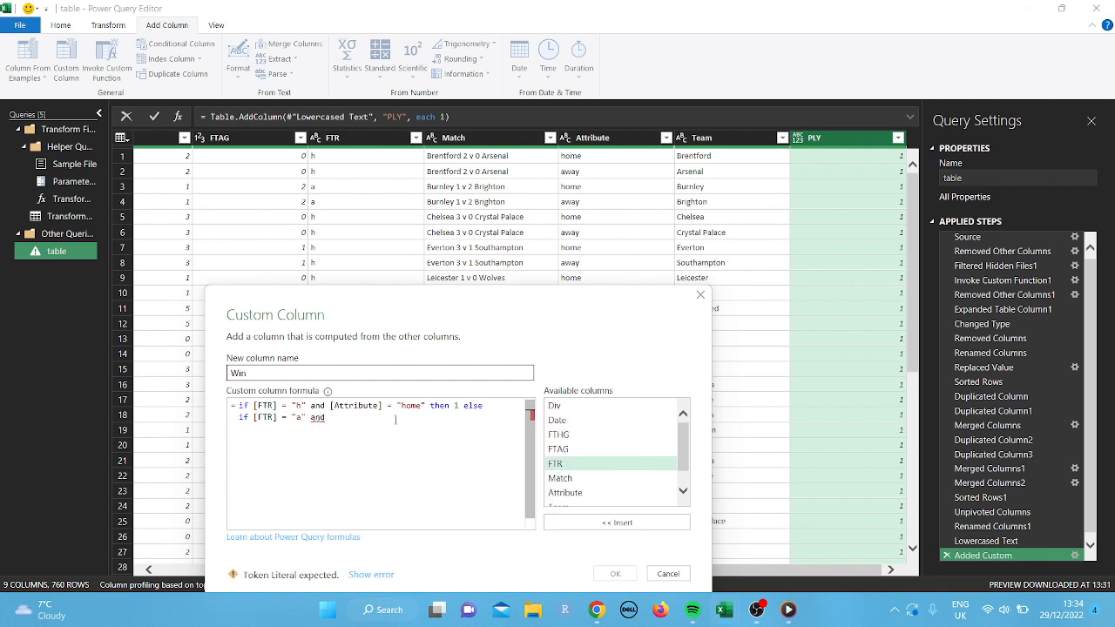
double_click(567, 493)
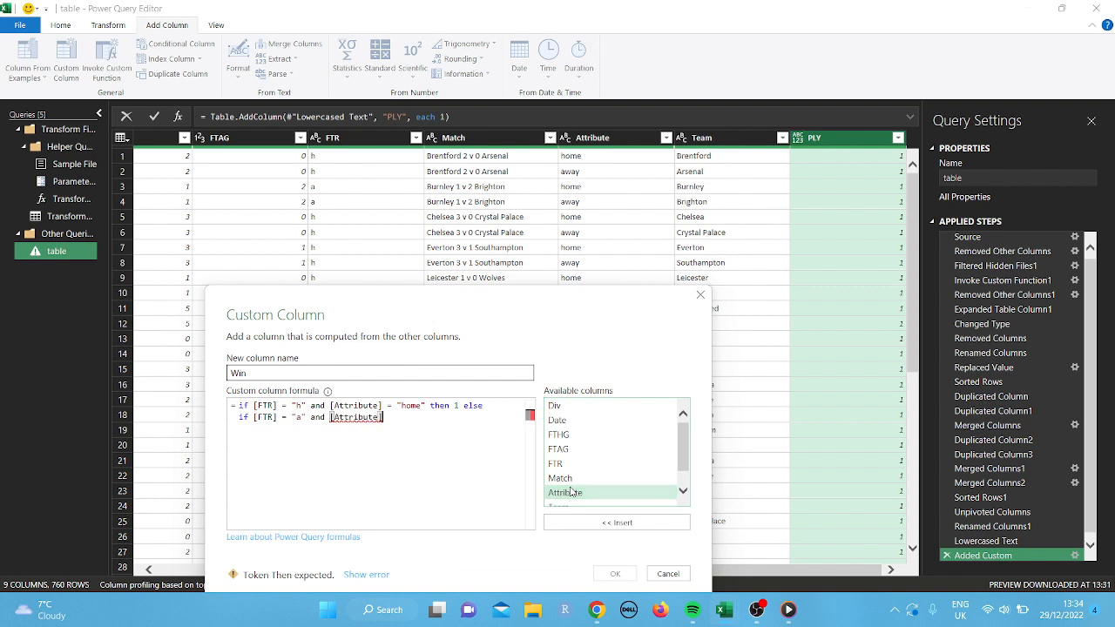
type("= ")
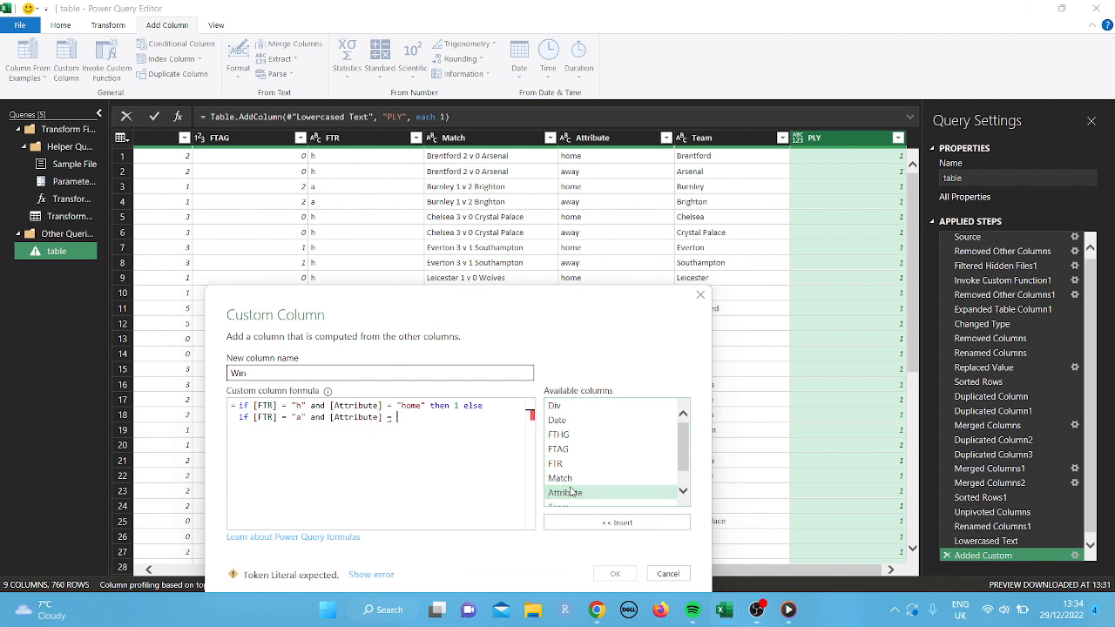
type("\"away\" then 1")
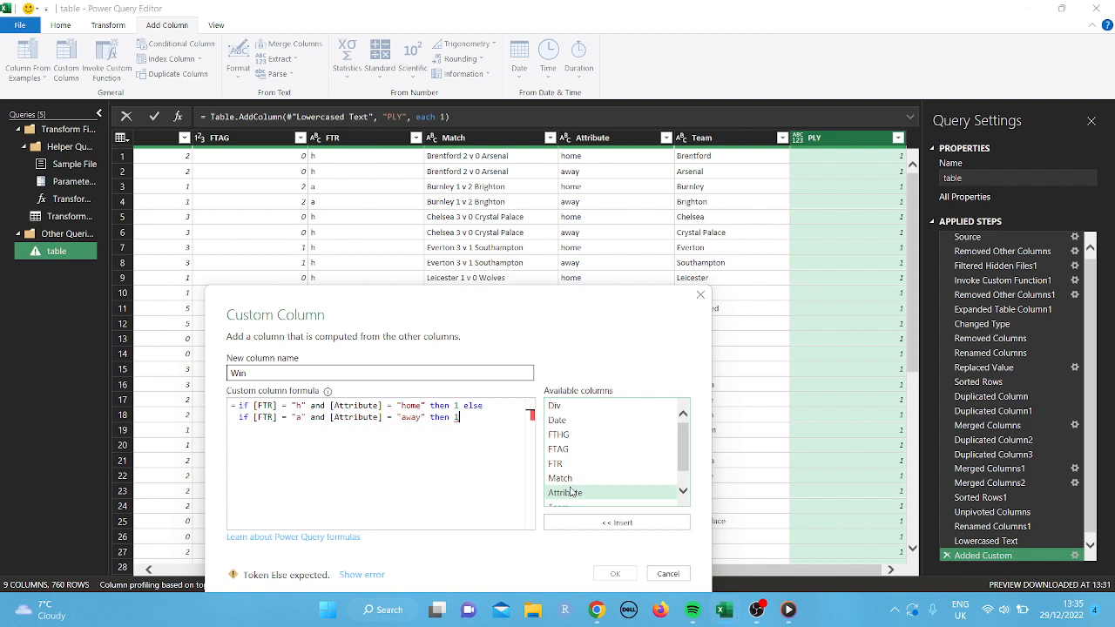
type(" else")
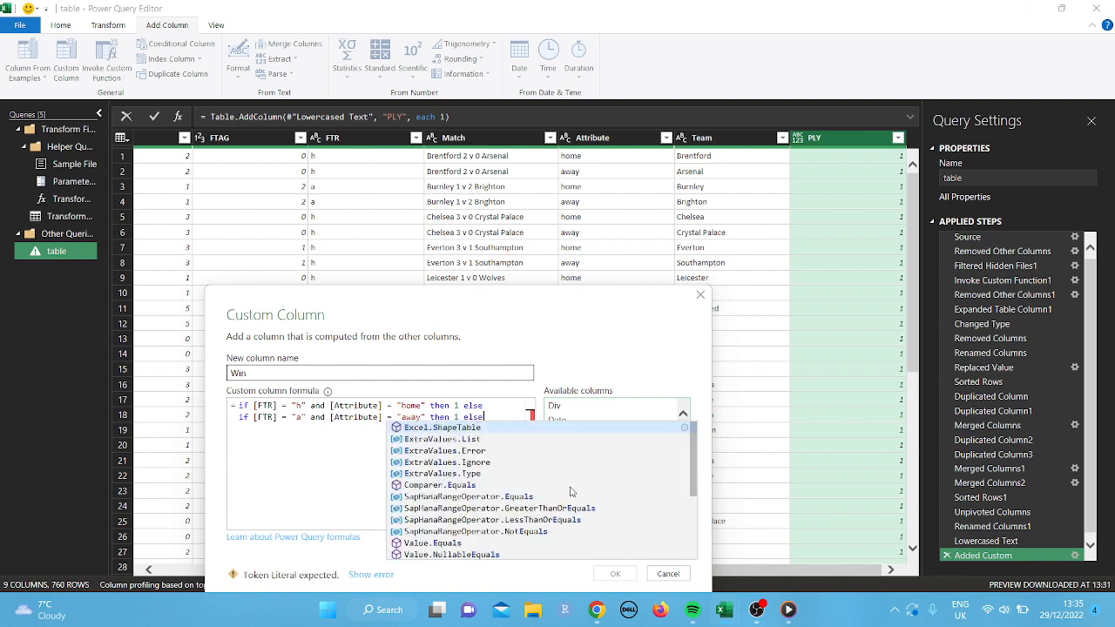
type(" 0")
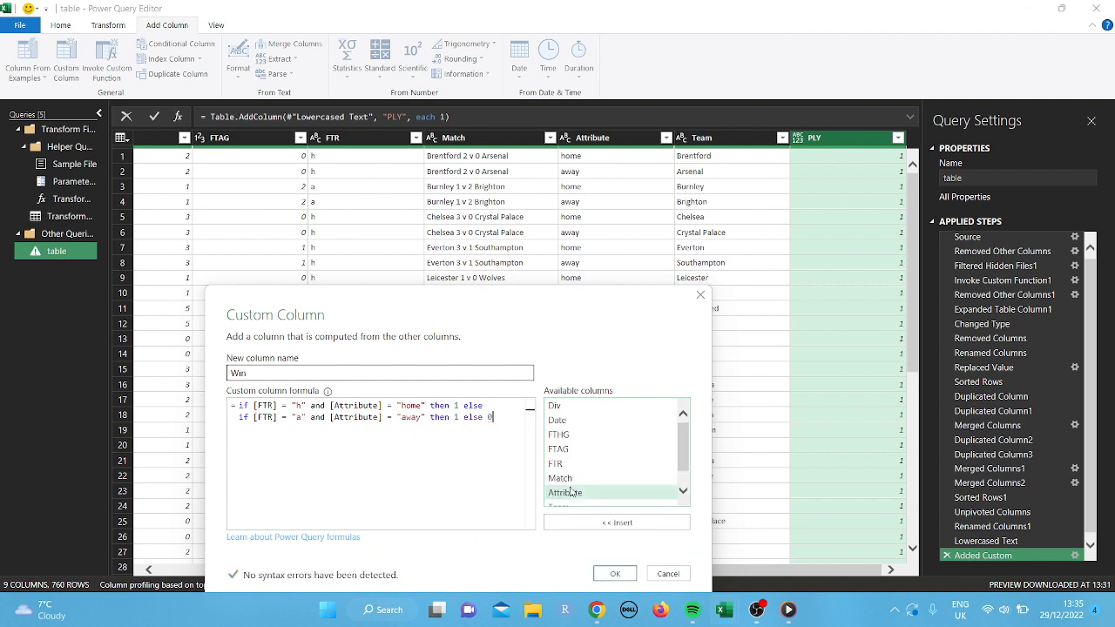
left_click(614, 574)
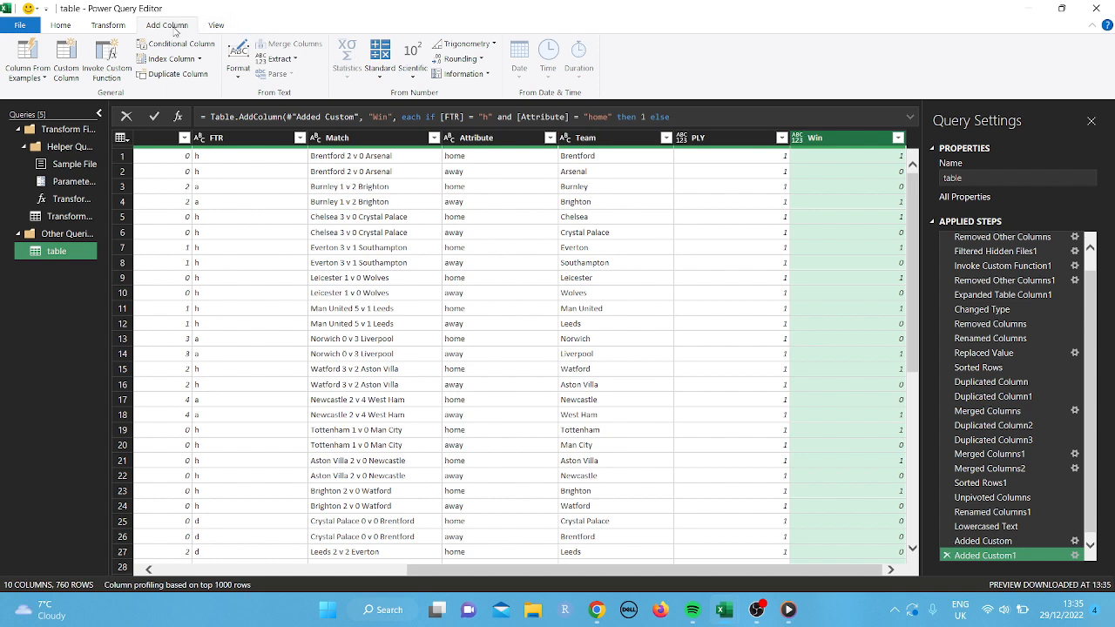
Start a custom column: if [FTR] = "d" and [Attribute] = "home" then 1 else if [FTR] = "d" and [Attribute] = "away" then 1 else 0
left_click(67, 67)
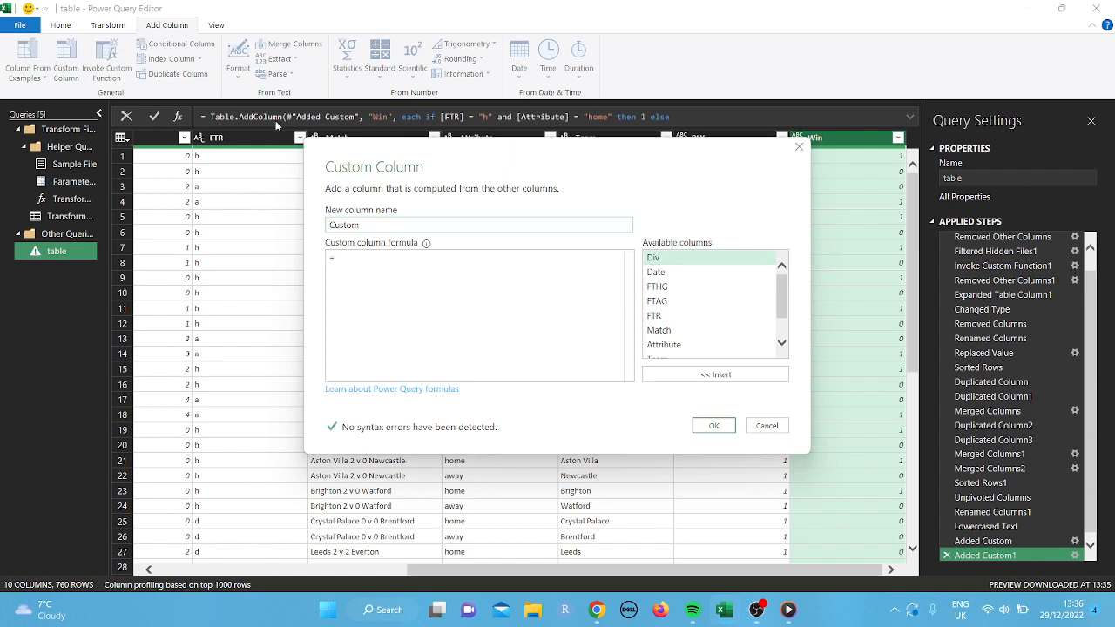
type("if [FTR] = \"d\" and [Attribute] = \"home\" then 1 else   if [FTR] = \"d\" and [Attribute] = \"away\" then 1 else 0")
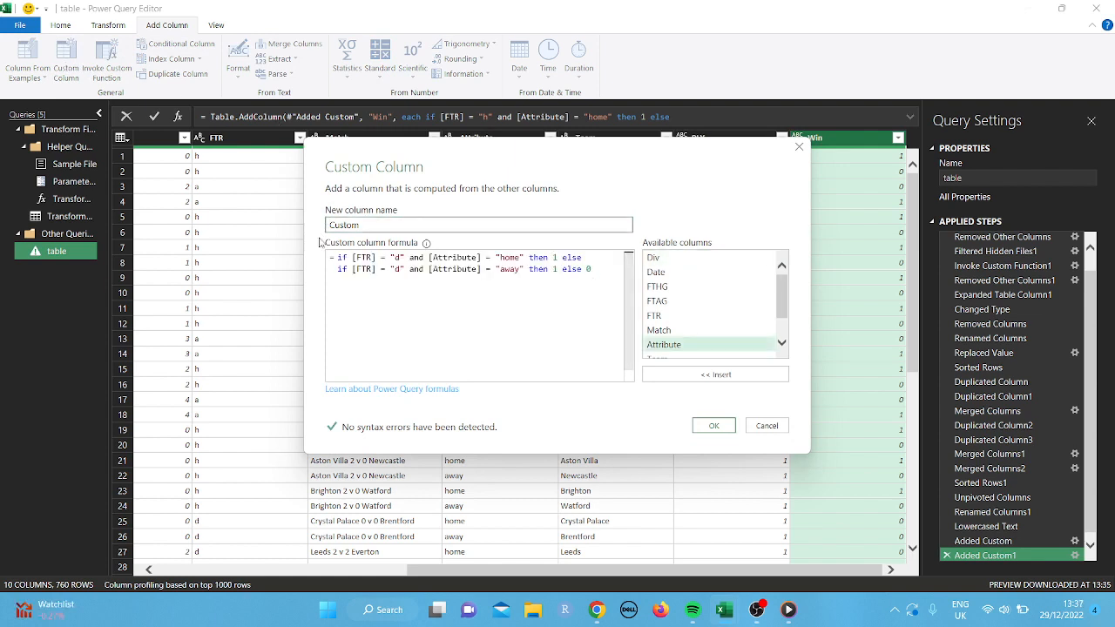
Create the column under the name Draw and inspect the record of the drawn Crystal Palace v Brentford match
left_click(366, 224)
key("BackSpace")
key("BackSpace")
key("BackSpace")
key("BackSpace")
key("BackSpace")
key("BackSpace")
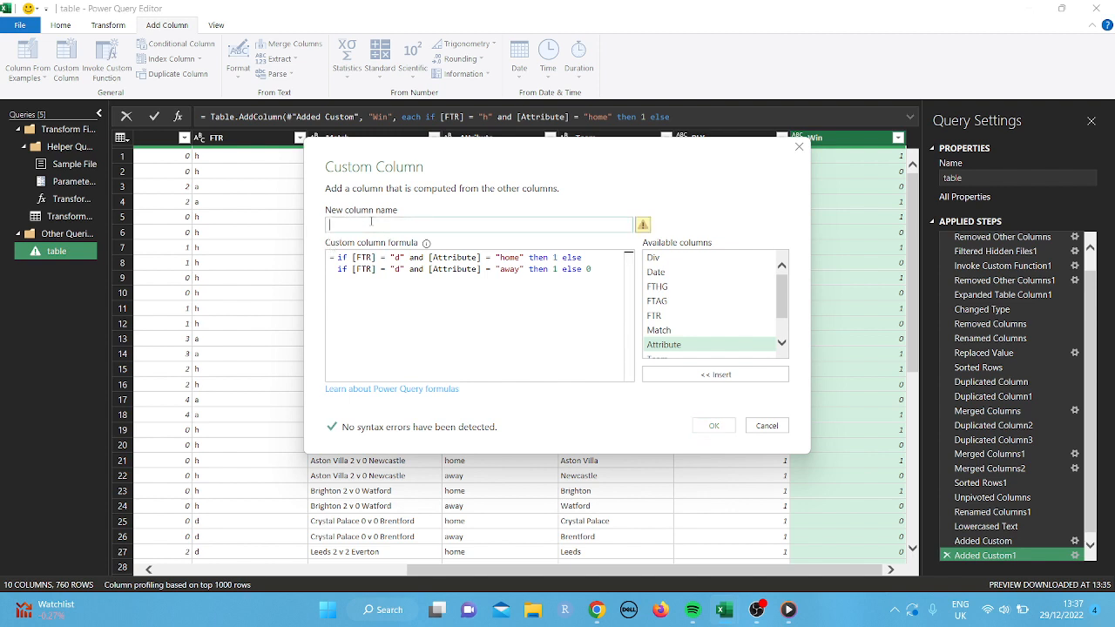
type("Draw")
left_click(600, 272)
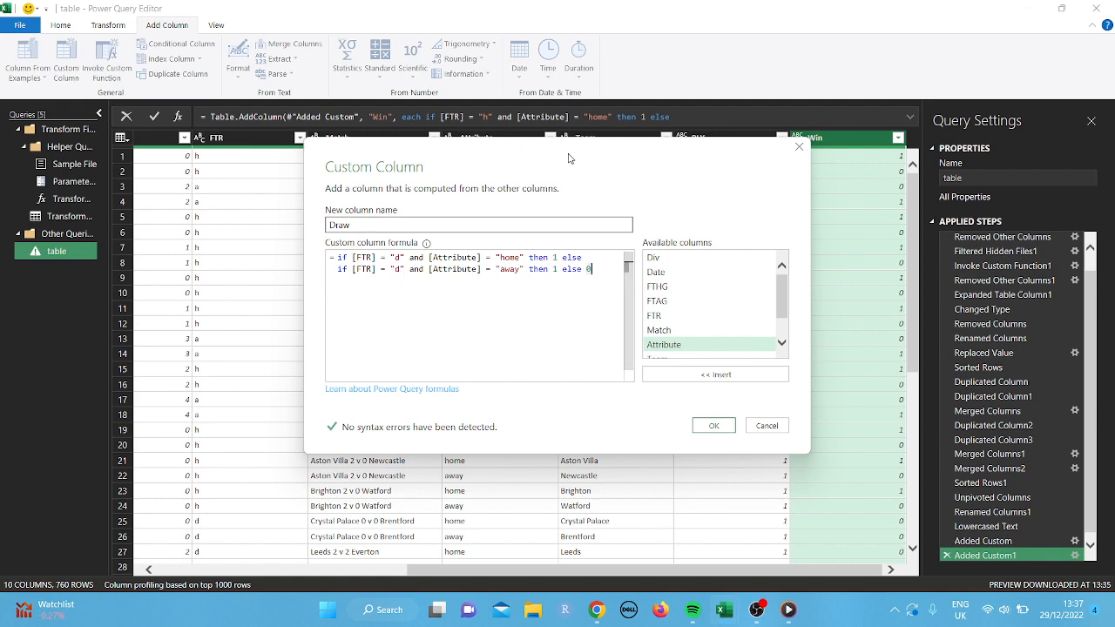
left_click_drag(569, 159, 646, 237)
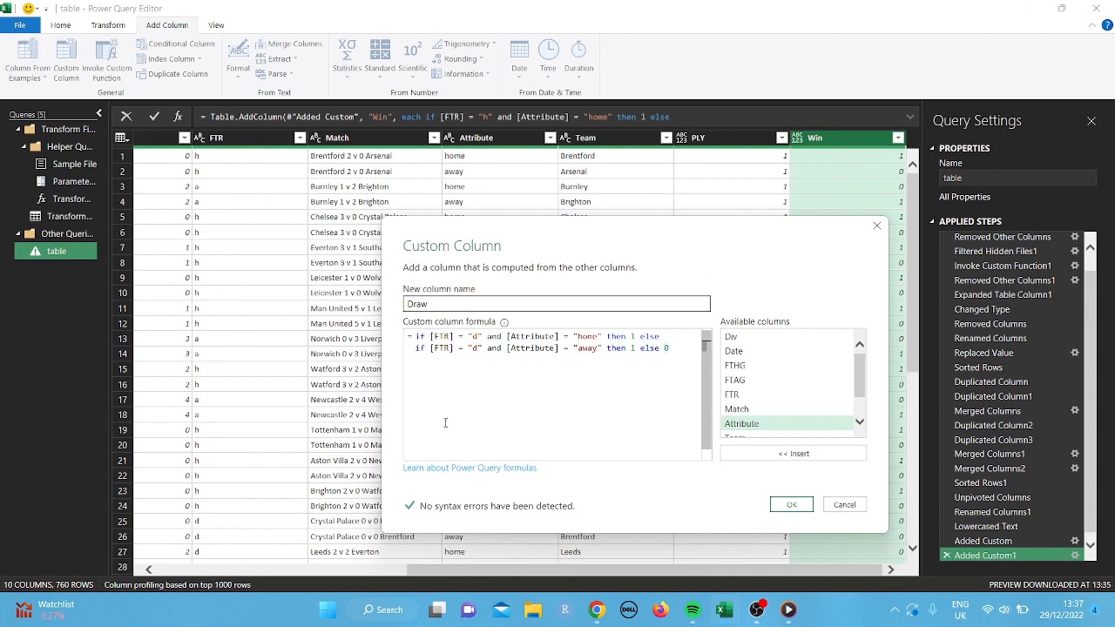
left_click(791, 505)
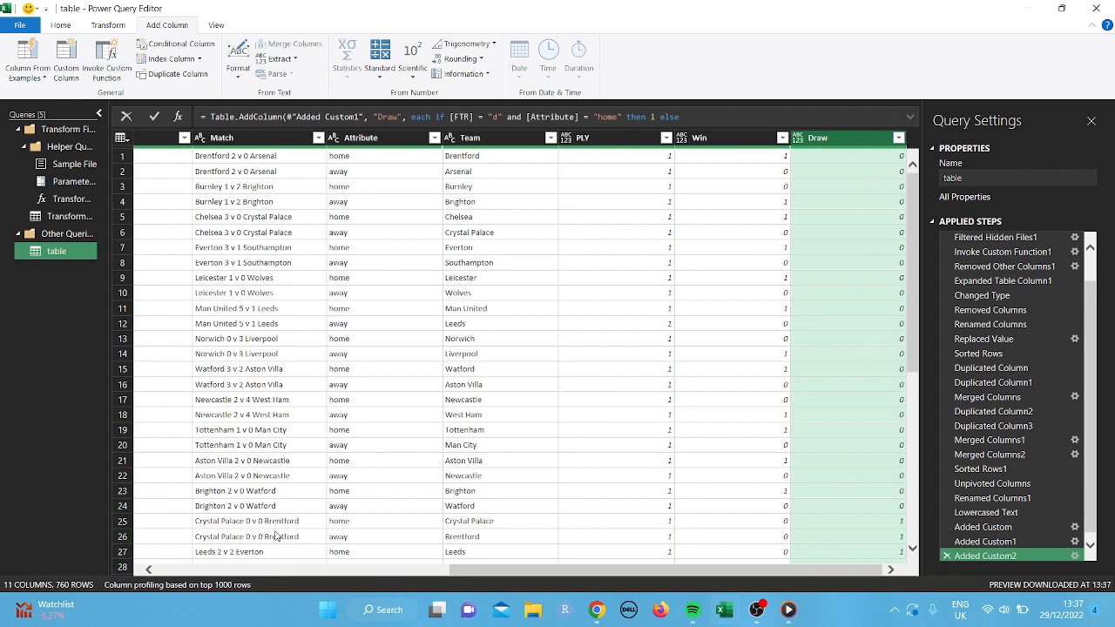
left_click(123, 522)
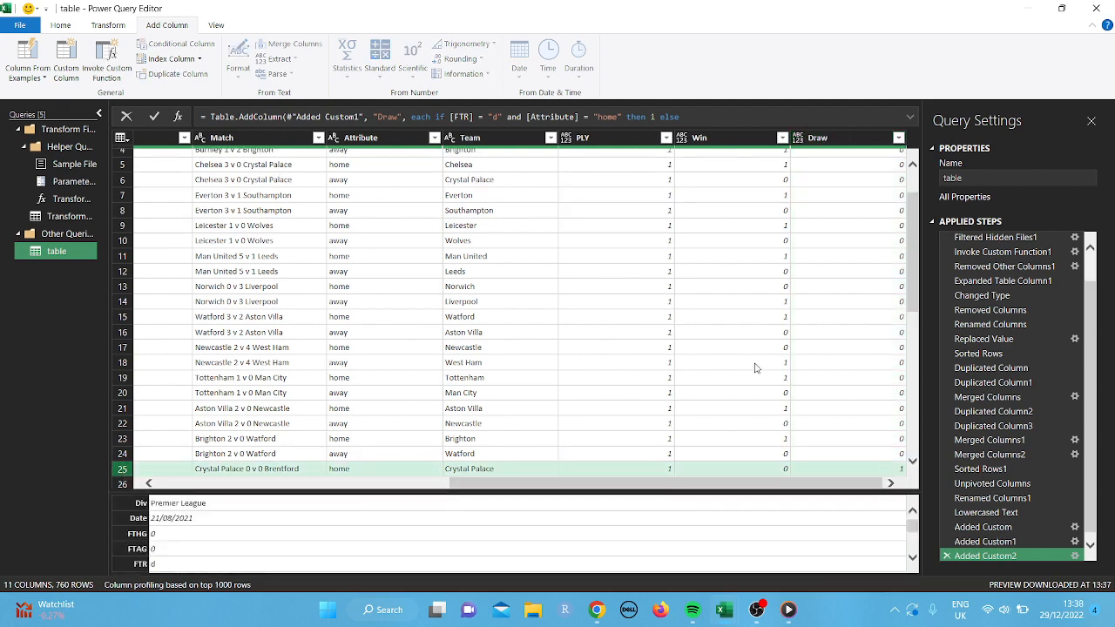
left_click(834, 137)
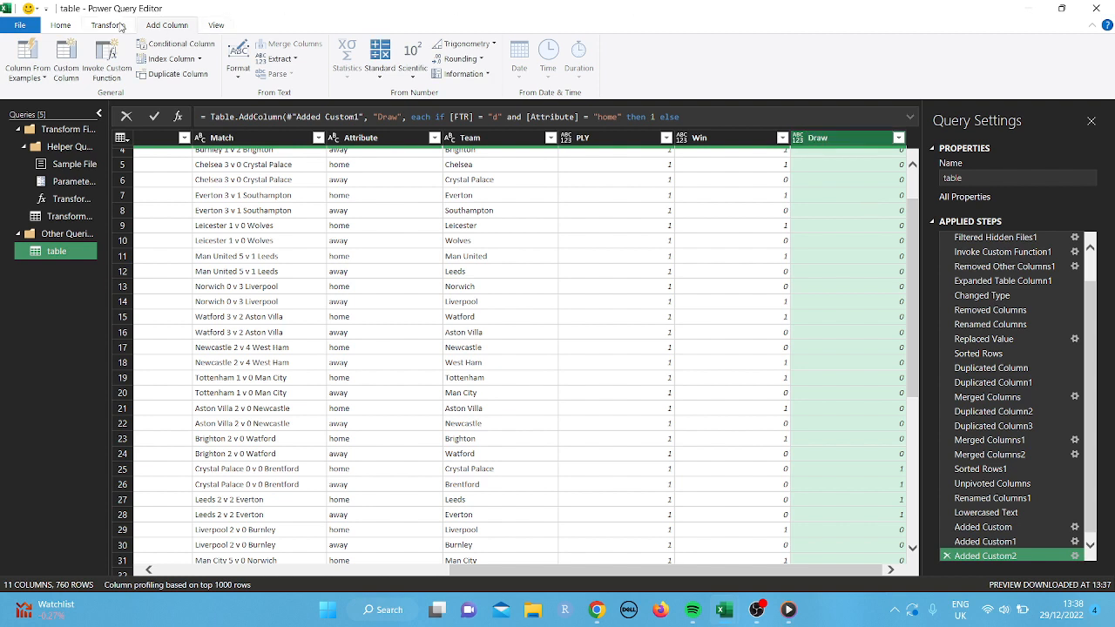
Start another custom column in the table query and name it Loss
left_click(70, 68)
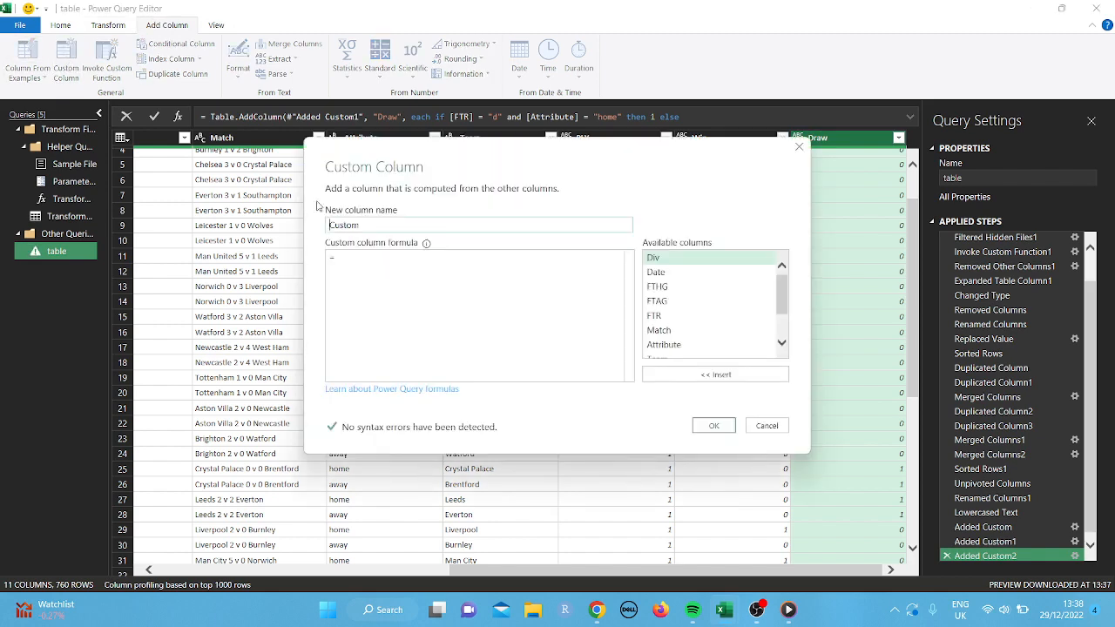
left_click(368, 232)
key("BackSpace")
key("BackSpace")
key("BackSpace")
key("BackSpace")
key("BackSpace")
key("BackSpace")
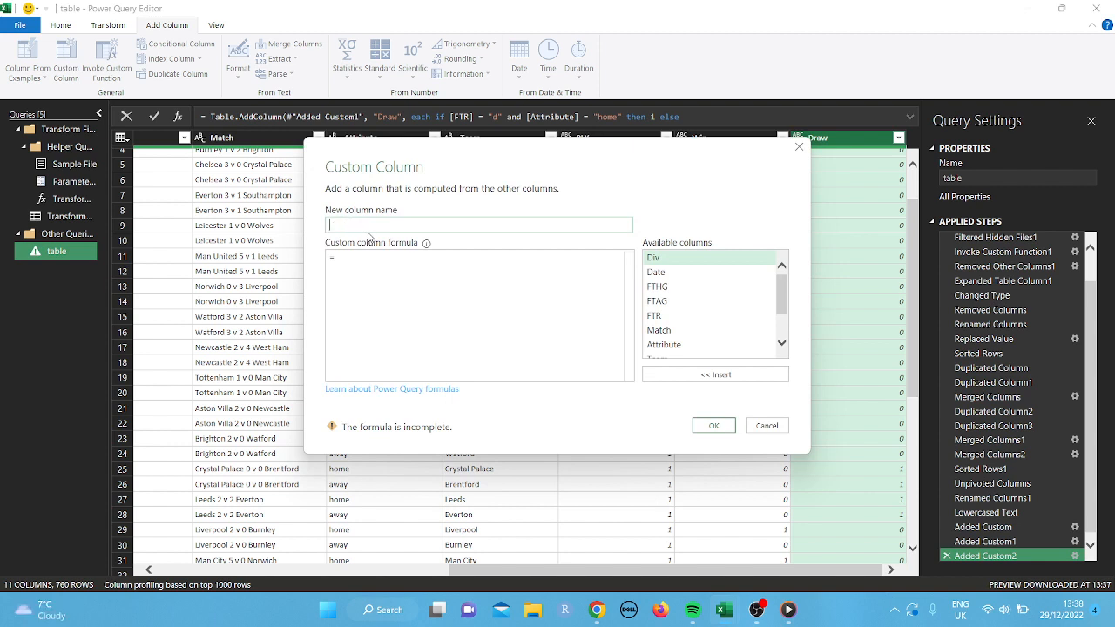
type("Loss")
Create the Loss column: if [FTR] = "a" and [Attribute] = "home" then 1 else if [FTR] = "h" and [Attribute] = "away" then 1 else 0
left_click(347, 254)
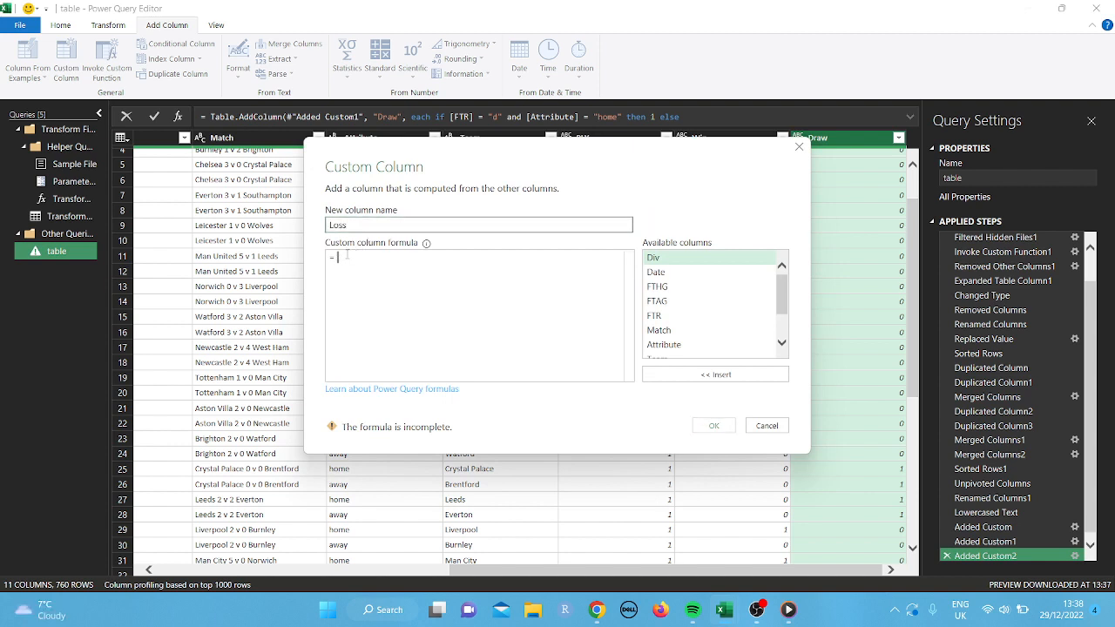
type("if [FTR] = \"a\" and [Attribute] = \"home\" then 1 else   if [FTR] = \"h\" and [Attribute] = \"away\" then 1 else 0")
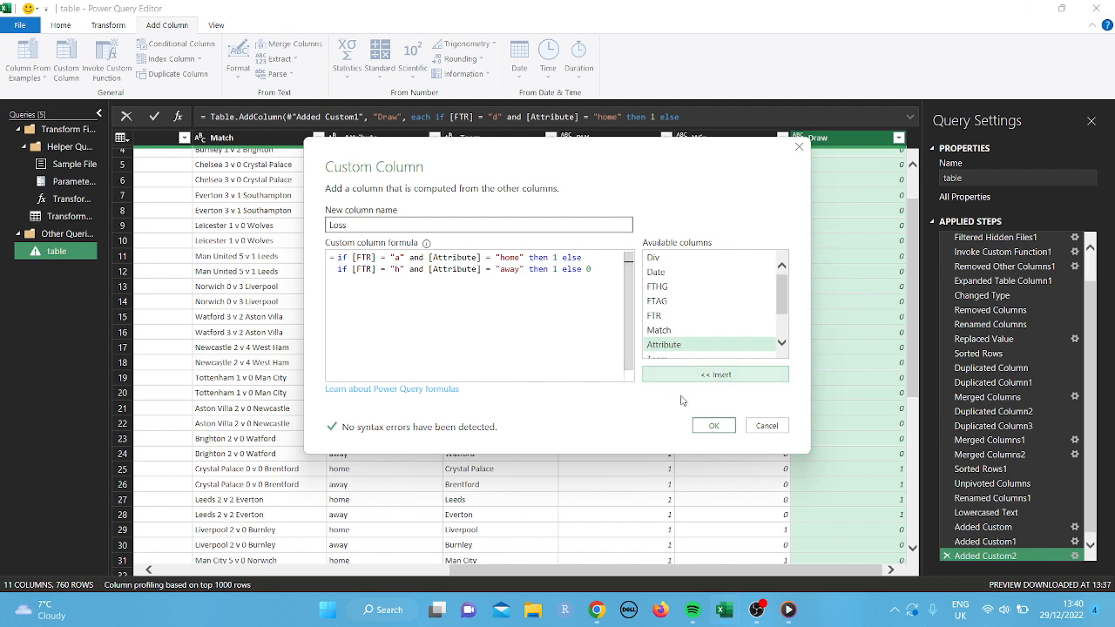
left_click(713, 425)
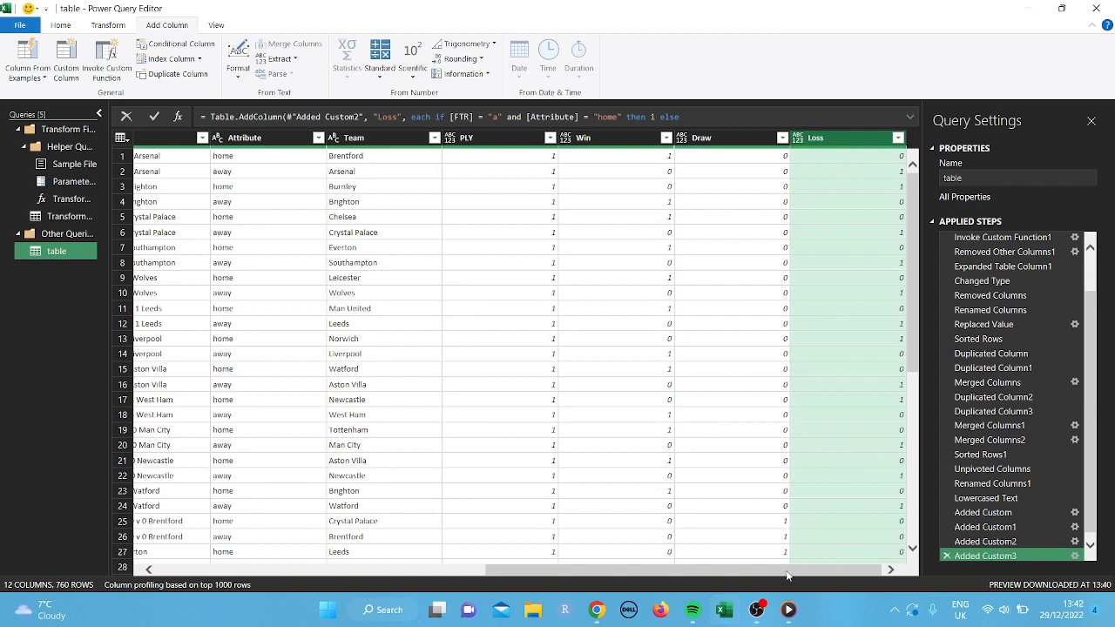
Look at the Cumulative League Tales workbook for reference and return to the Book2 query
mouse_move(724, 622)
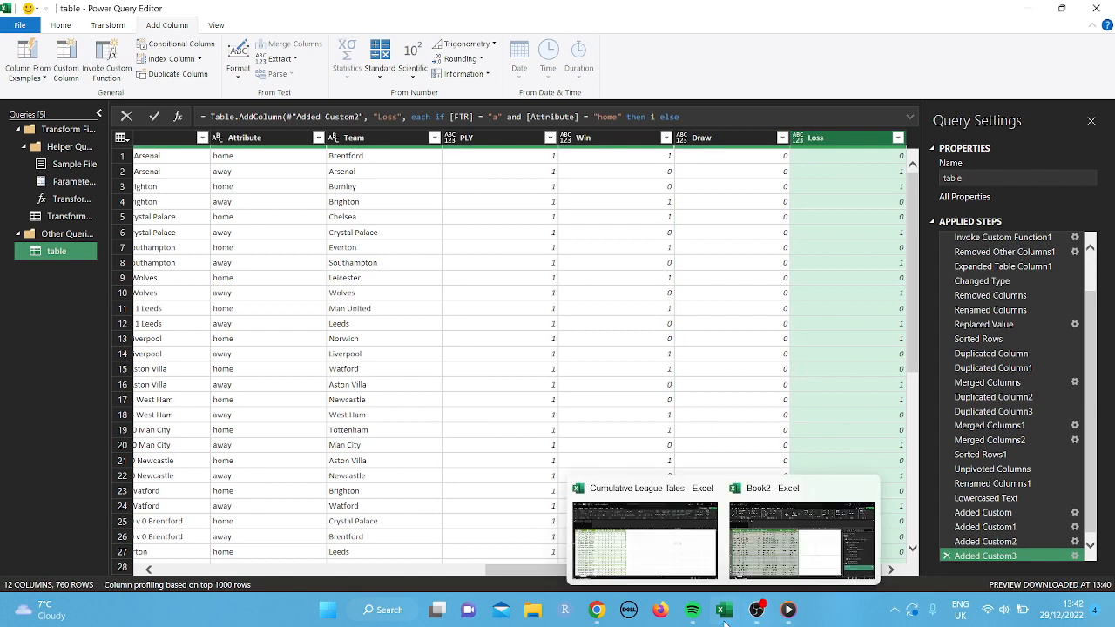
left_click(666, 494)
left_click(768, 496)
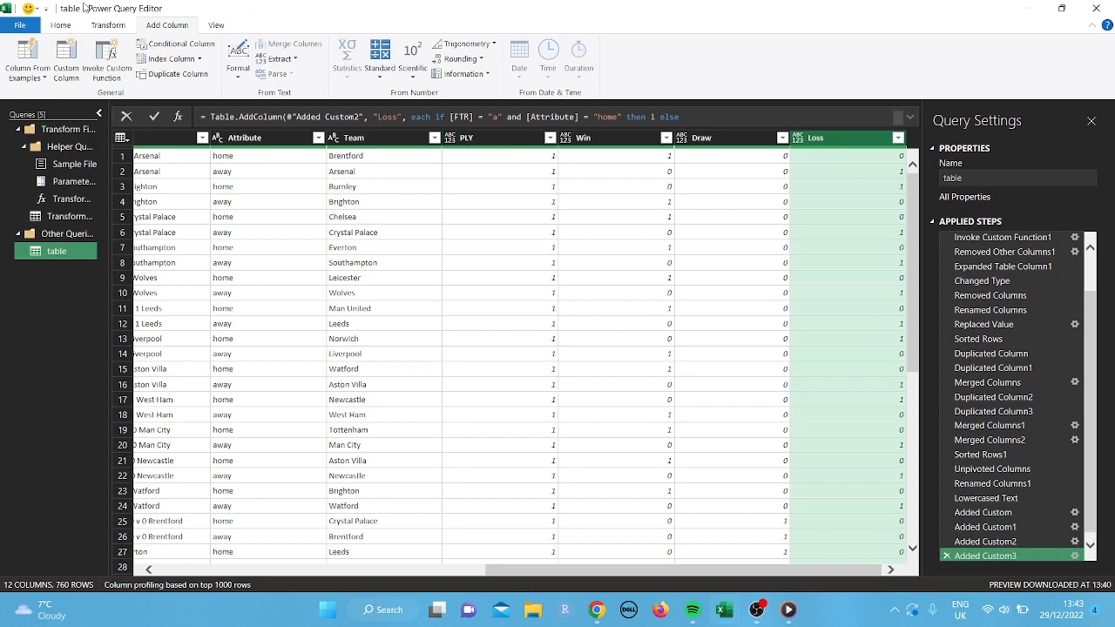
Start a custom column for goals scored and name it GLS FOR
left_click(70, 63)
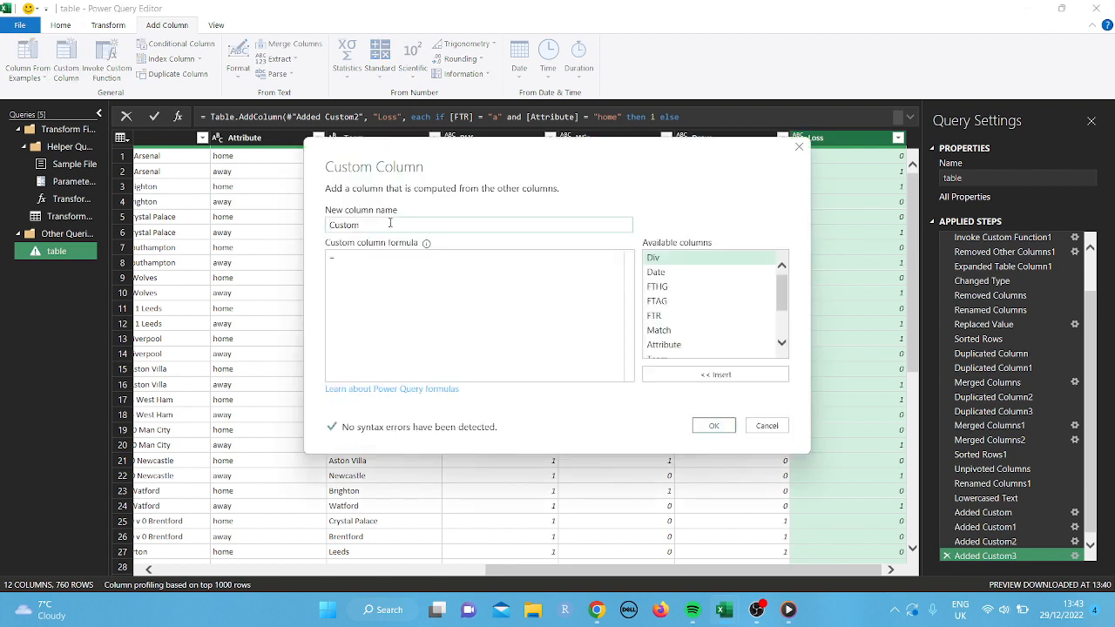
key("BackSpace")
key("BackSpace")
key("BackSpace")
key("BackSpace")
key("BackSpace")
key("BackSpace")
type("G")
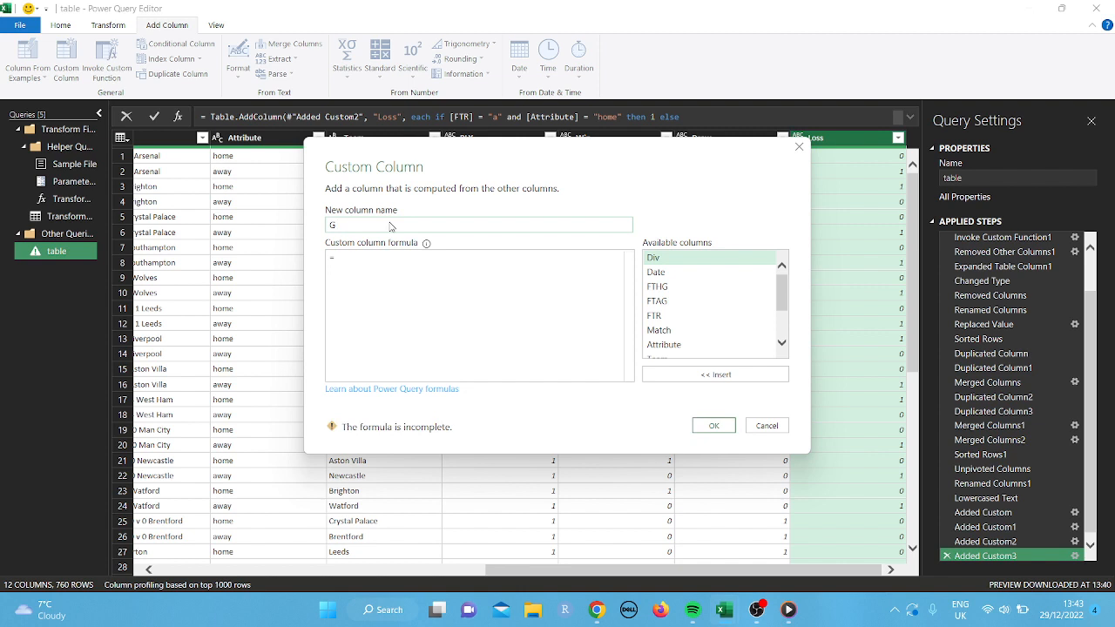
type("LS FOR")
Set the GLS FOR formula to if [Attribute] = "home" then [FTHG] else [FTAG] and create the column
left_click(352, 257)
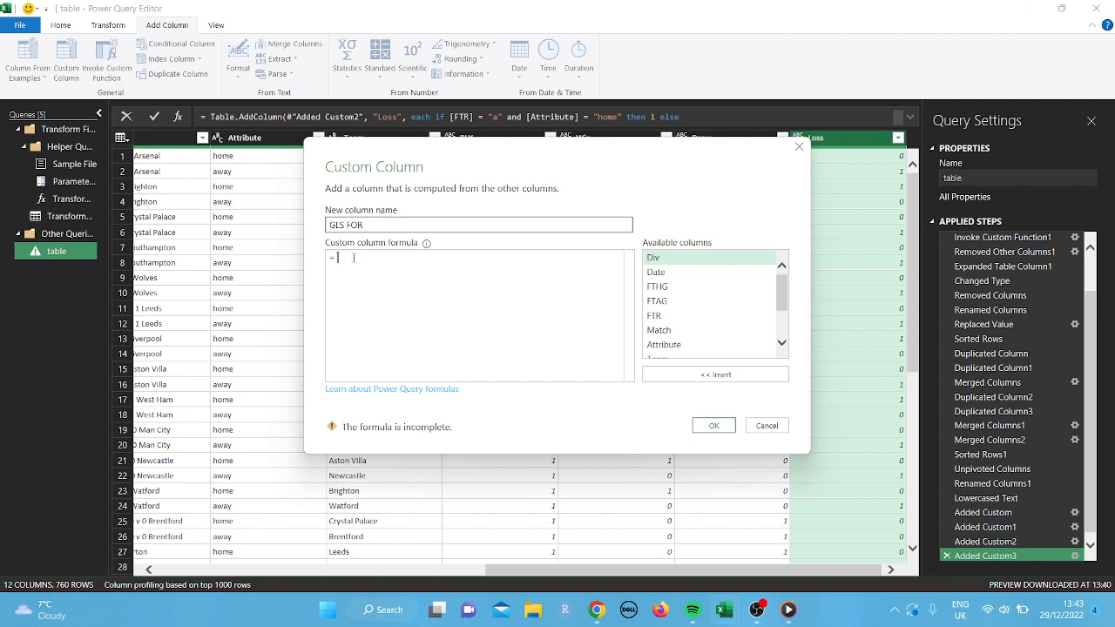
type("if [Attribute] = \"home\" then [FTHG] else [FTAG]")
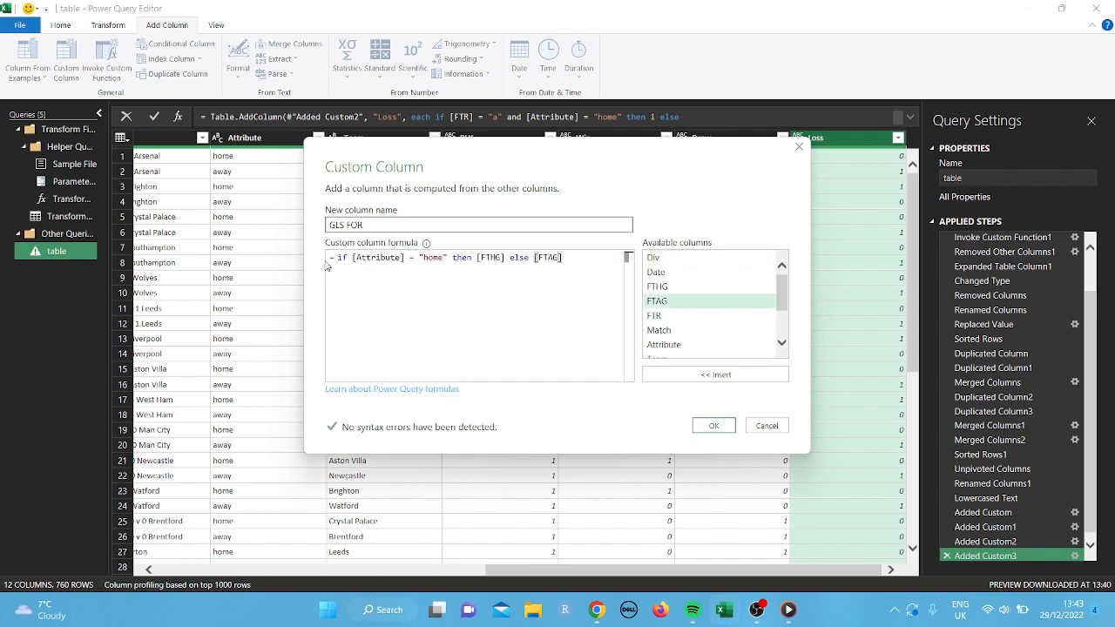
left_click_drag(527, 159, 407, 271)
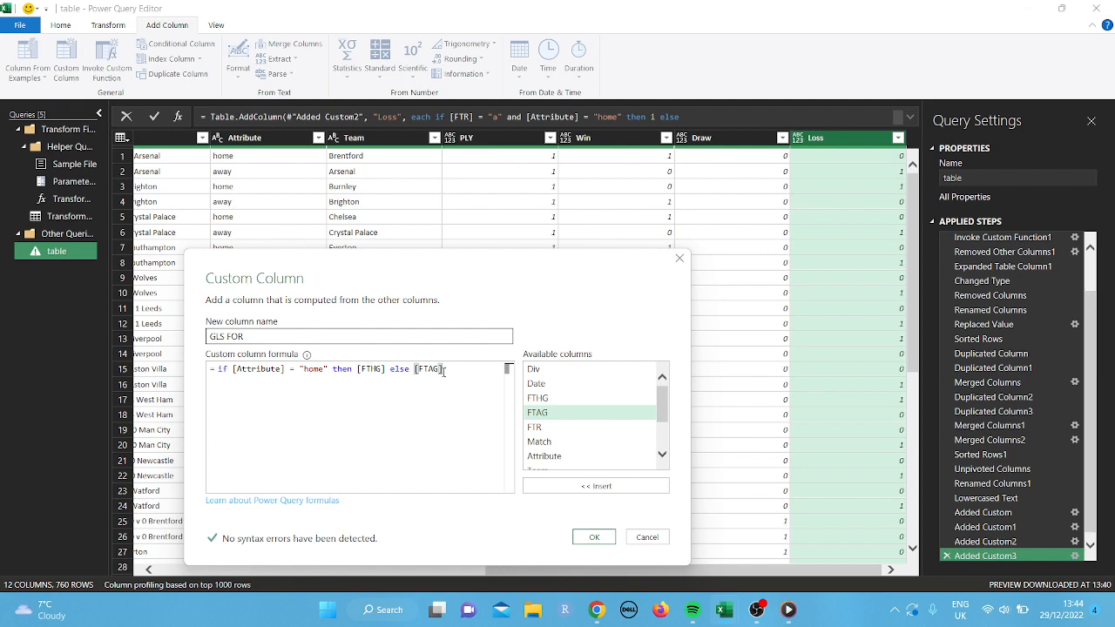
left_click(590, 536)
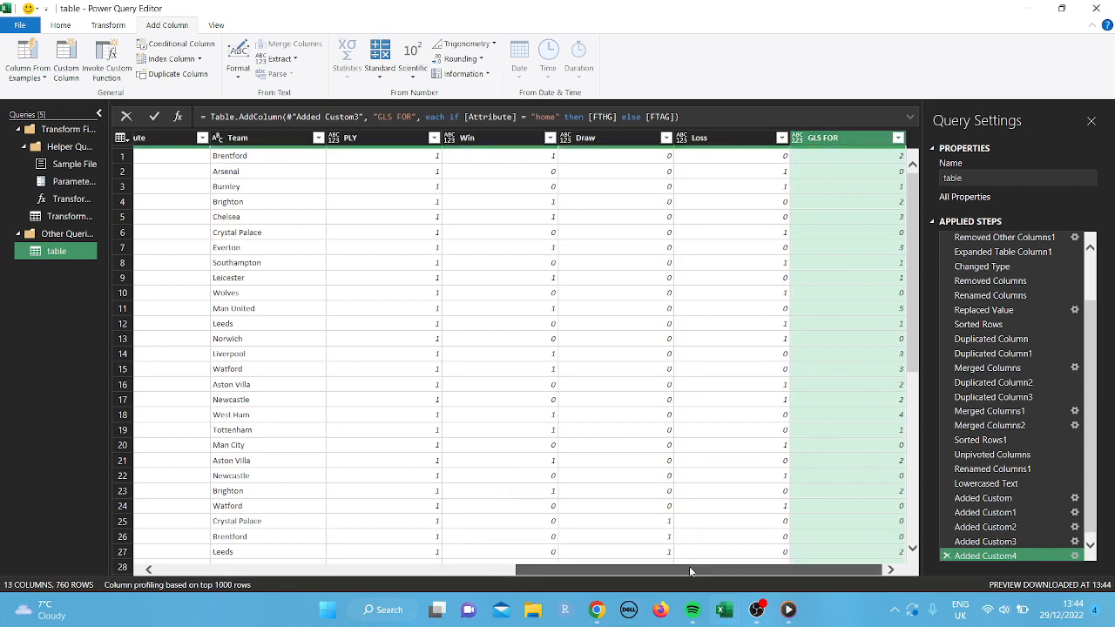
mouse_move(689, 566)
left_mouse_down()
mouse_move(667, 572)
mouse_move(711, 569)
left_mouse_up()
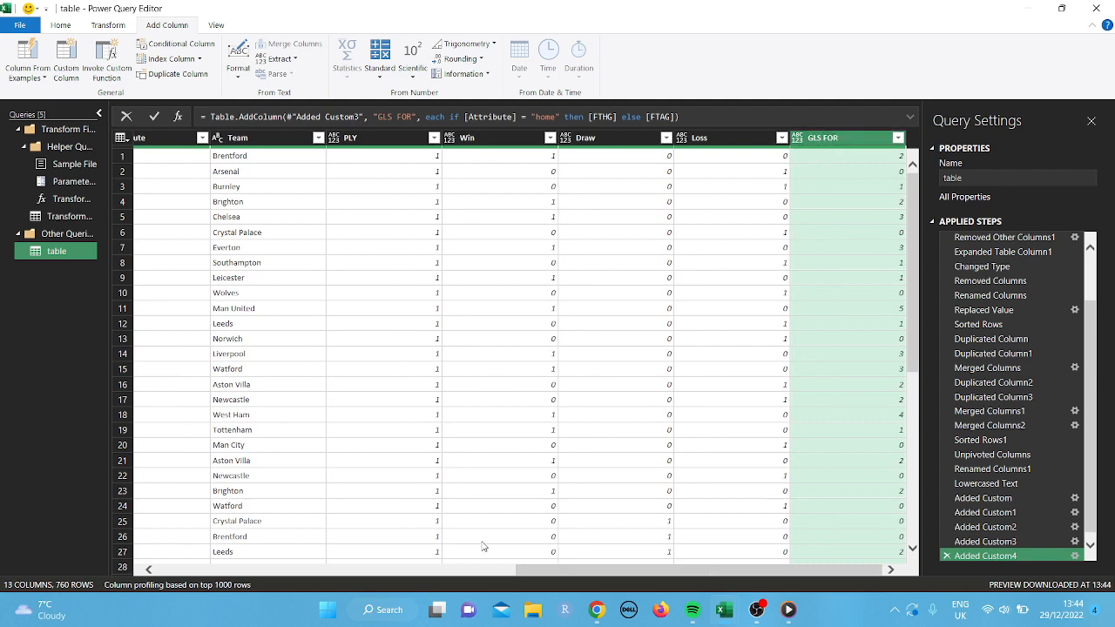
Start a new custom column for goals conceded and name it GLS AGST
left_click_drag(538, 572, 429, 577)
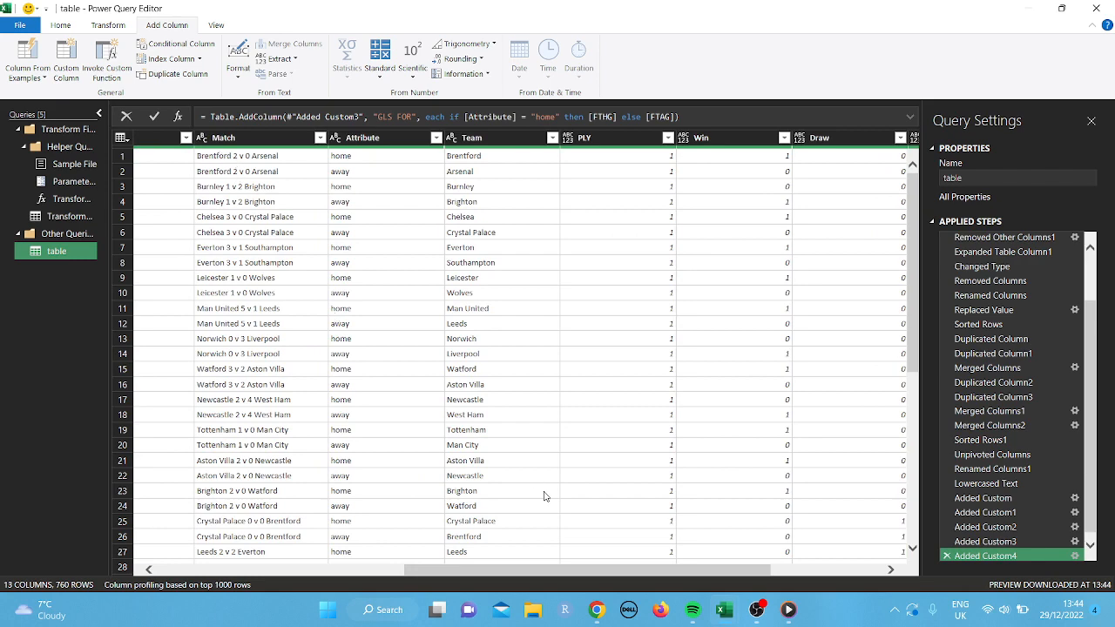
left_click_drag(557, 573, 671, 573)
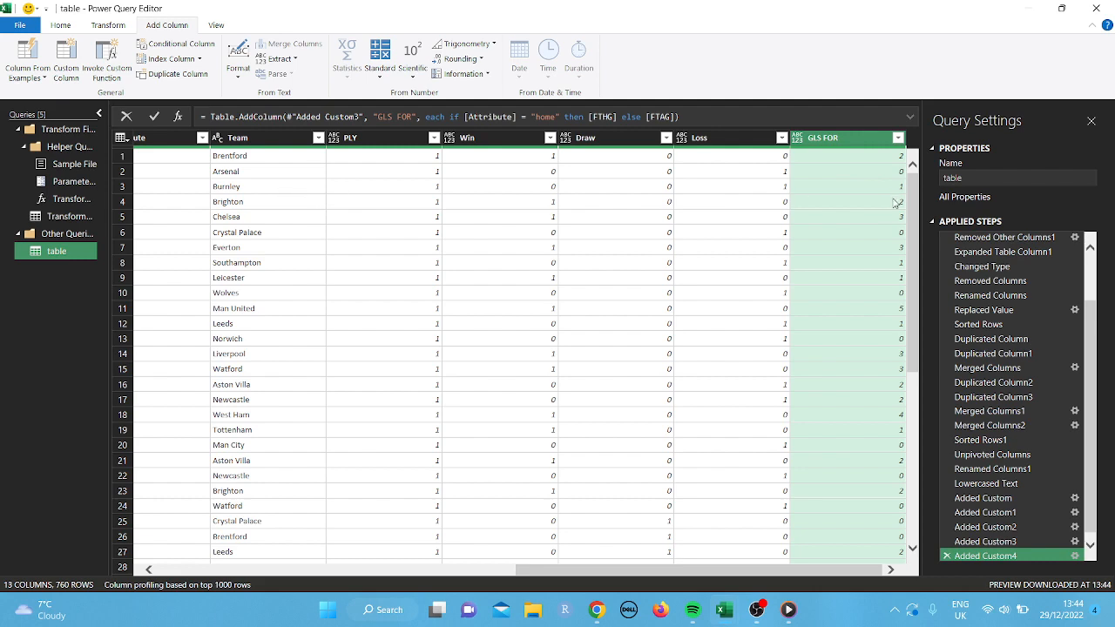
left_click_drag(831, 570, 568, 581)
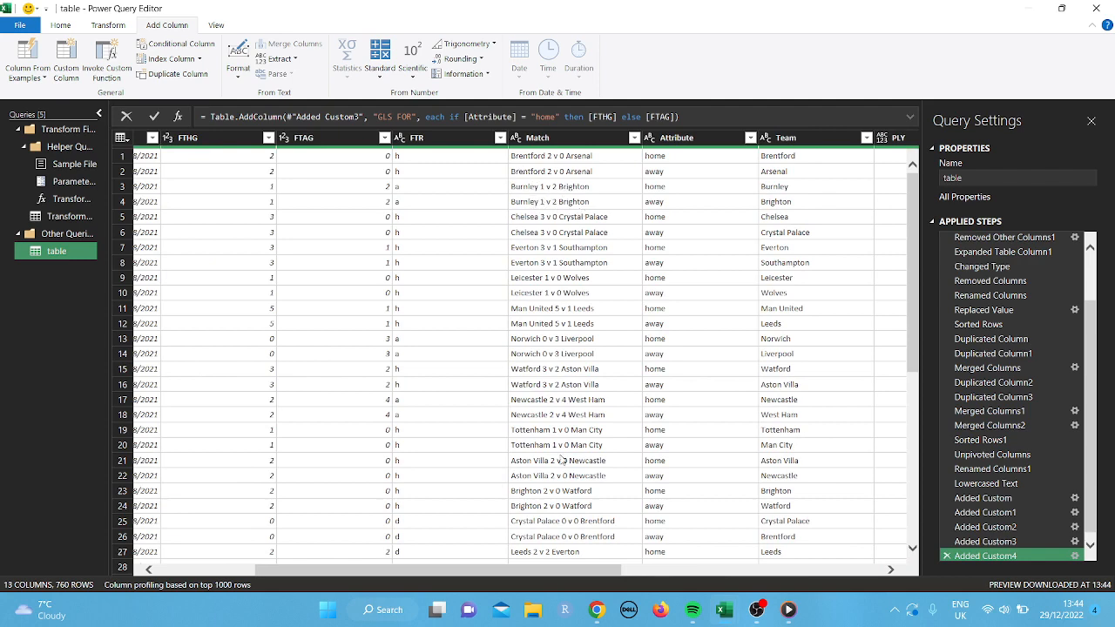
left_click_drag(573, 574, 834, 573)
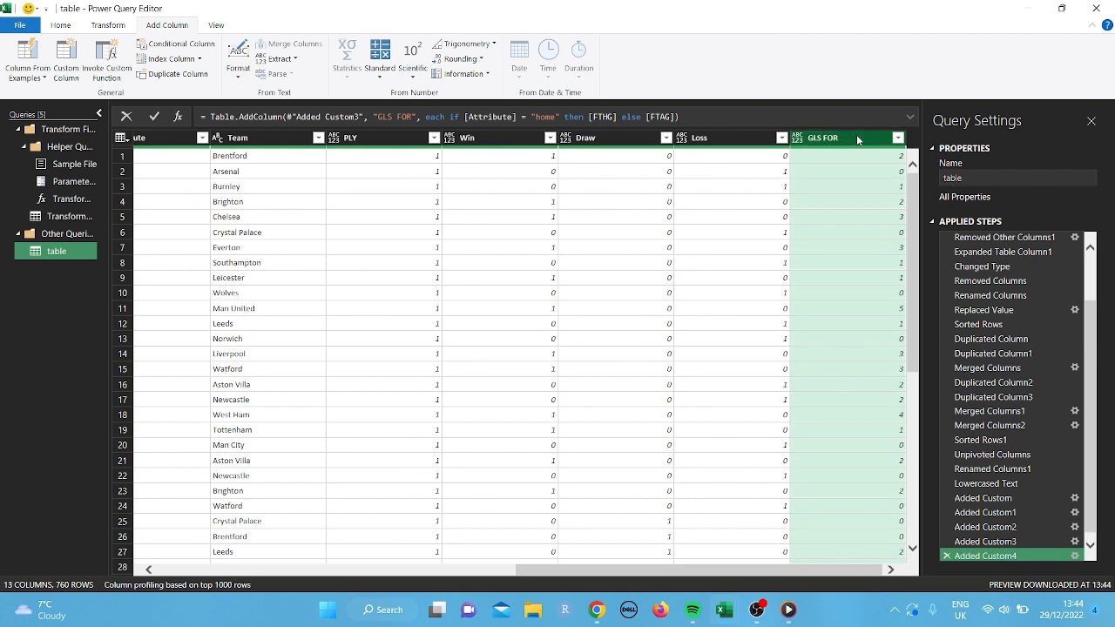
left_click(67, 52)
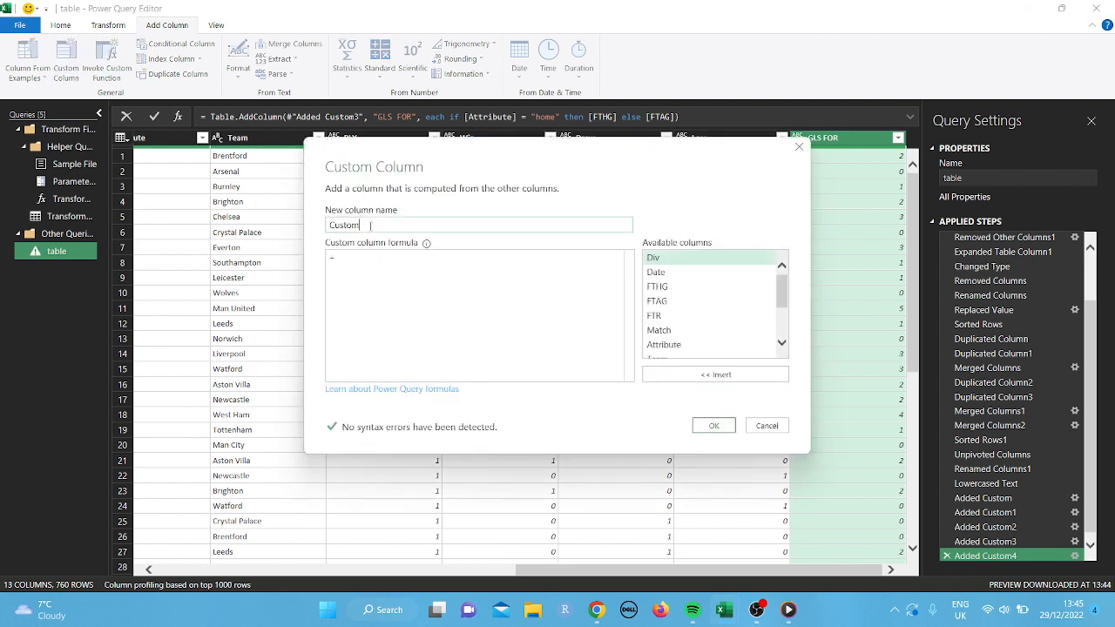
key("BackSpace")
key("BackSpace")
key("BackSpace")
key("BackSpace")
key("BackSpace")
key("BackSpace")
type("gls")
key("BackSpace")
key("BackSpace")
key("BackSpace")
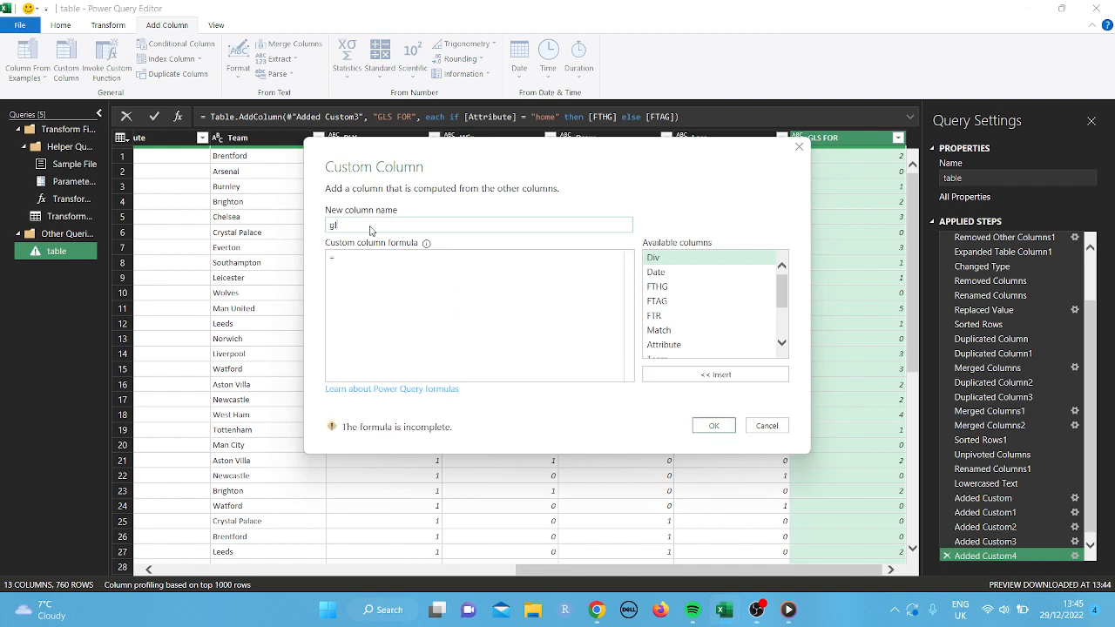
type("GLS AGST")
Set the GLS AGST formula to if [Attribute] = "home" then [FTAG] else [FTHG] and create the column
left_click(352, 258)
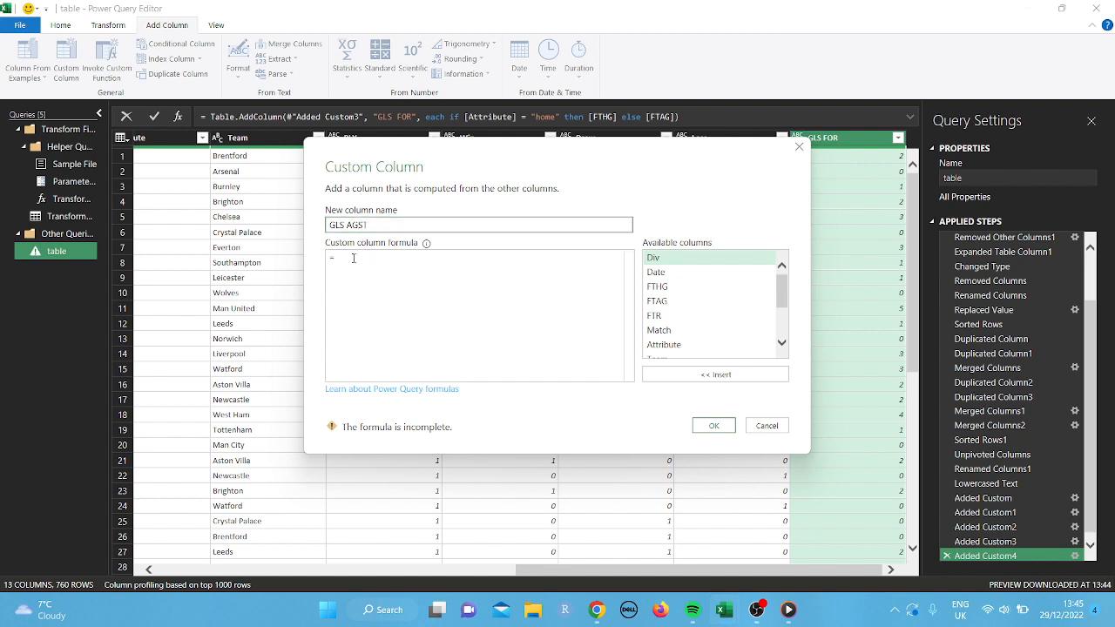
type("if [Attribute] = \"home\" then [FTAG] else [FTHG]")
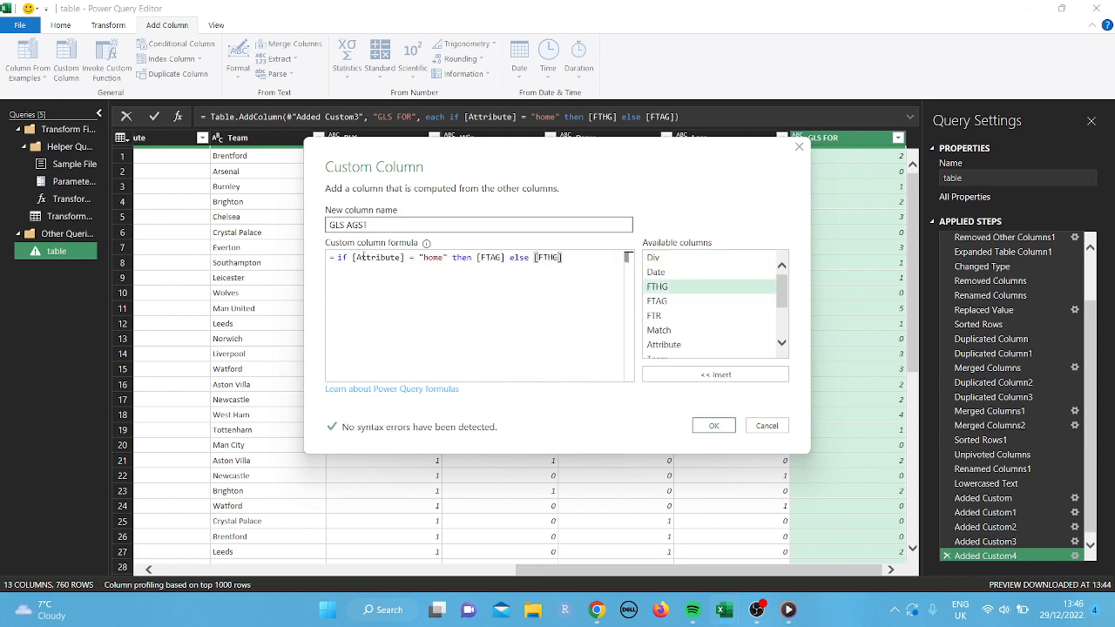
left_click_drag(510, 154, 433, 229)
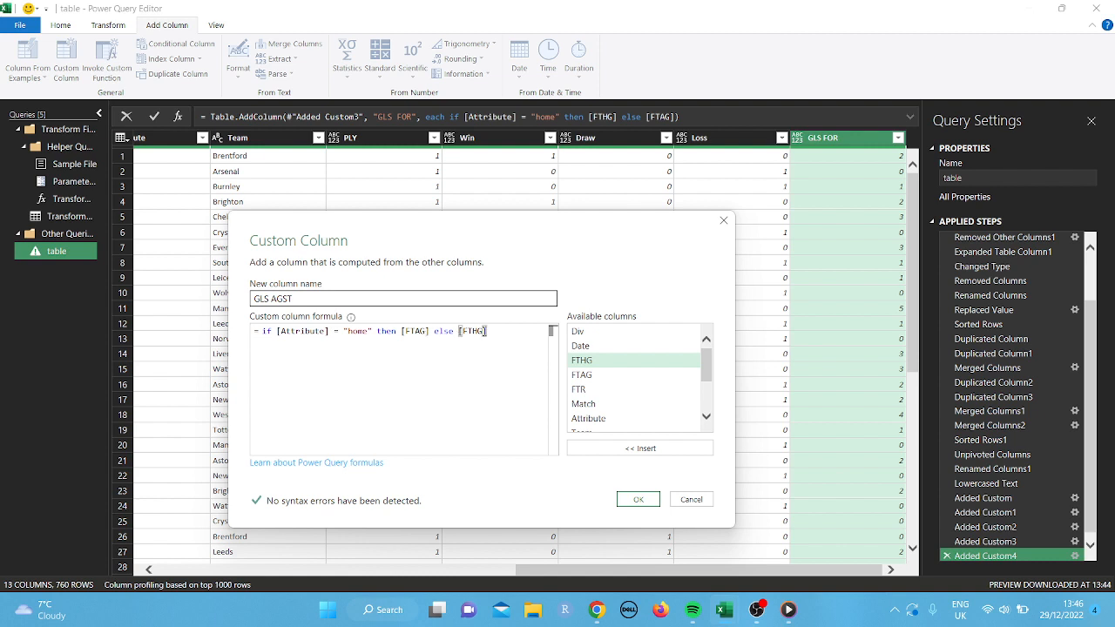
left_click(650, 501)
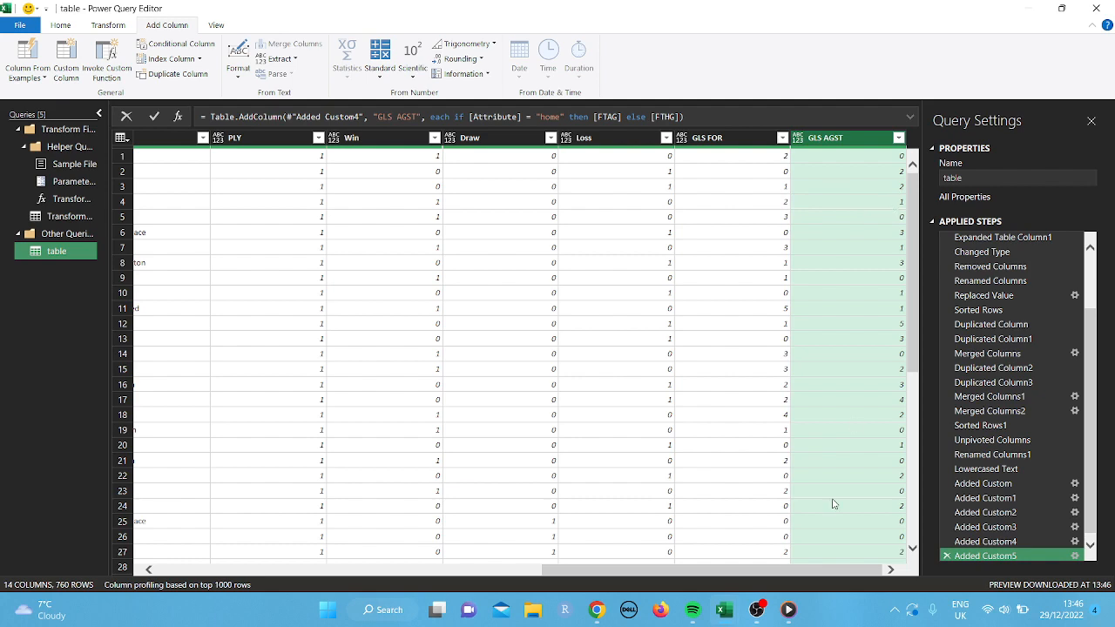
Start another custom column for points and name it pts
left_click_drag(834, 569, 819, 570)
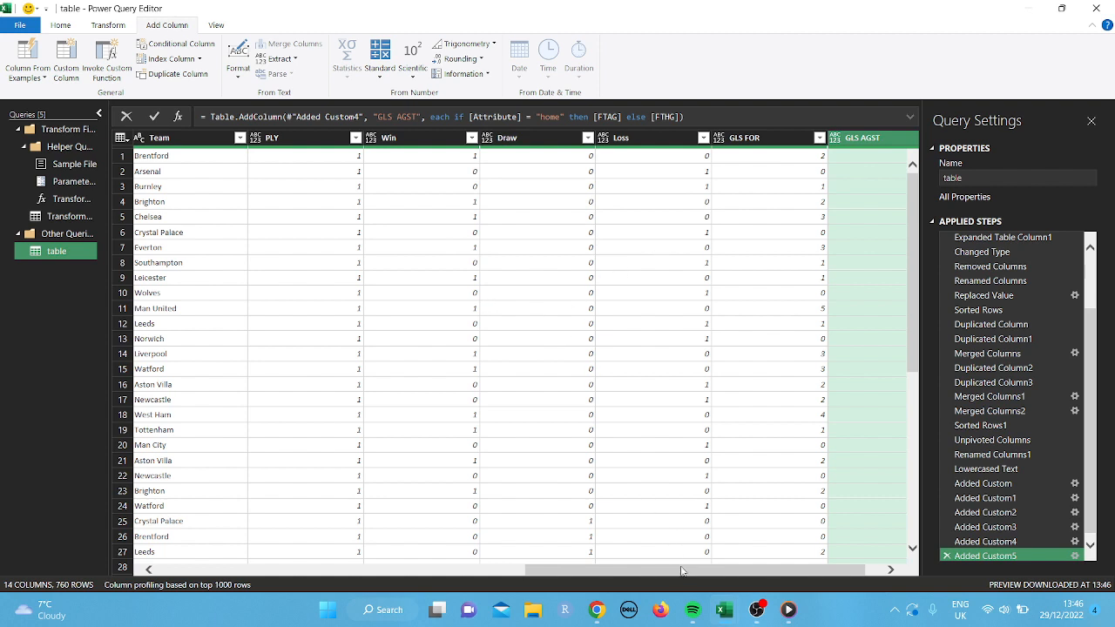
left_click_drag(682, 571, 793, 568)
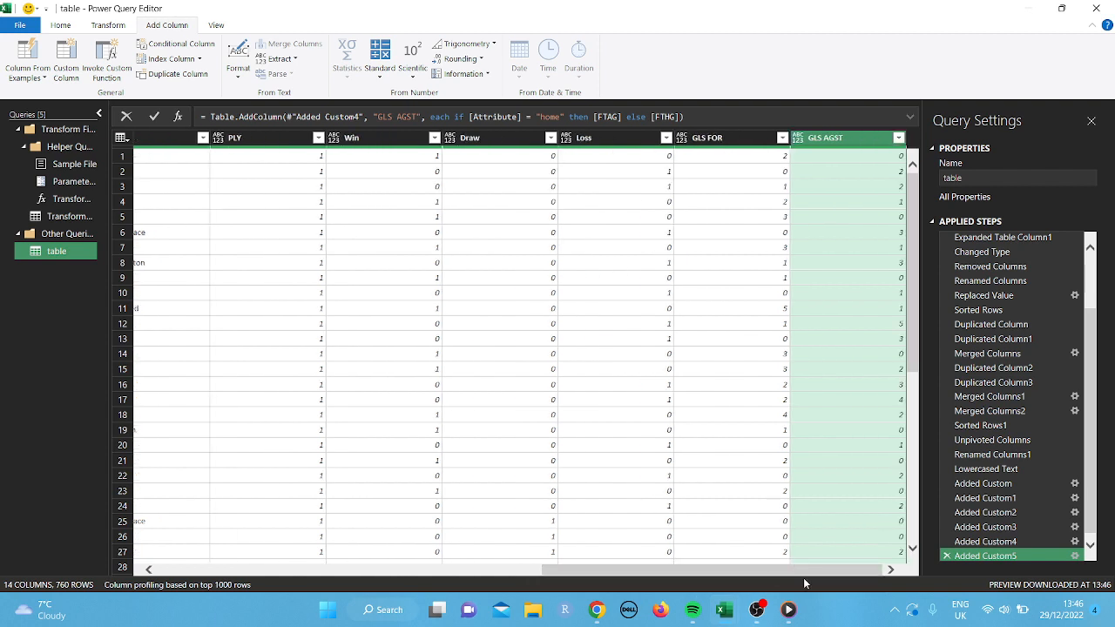
mouse_move(728, 610)
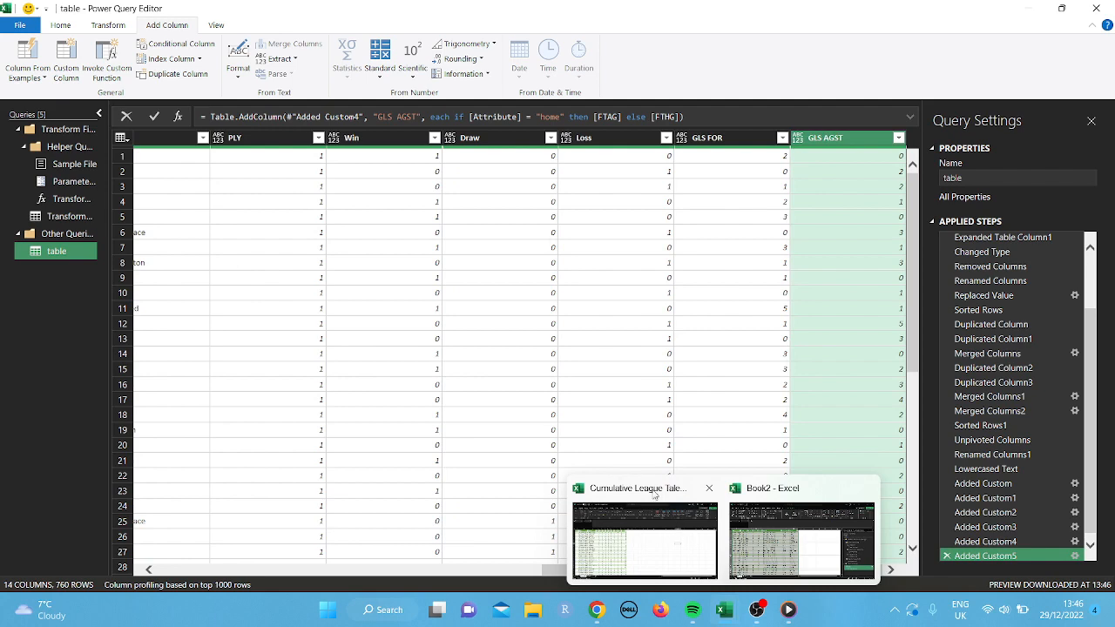
mouse_move(657, 496)
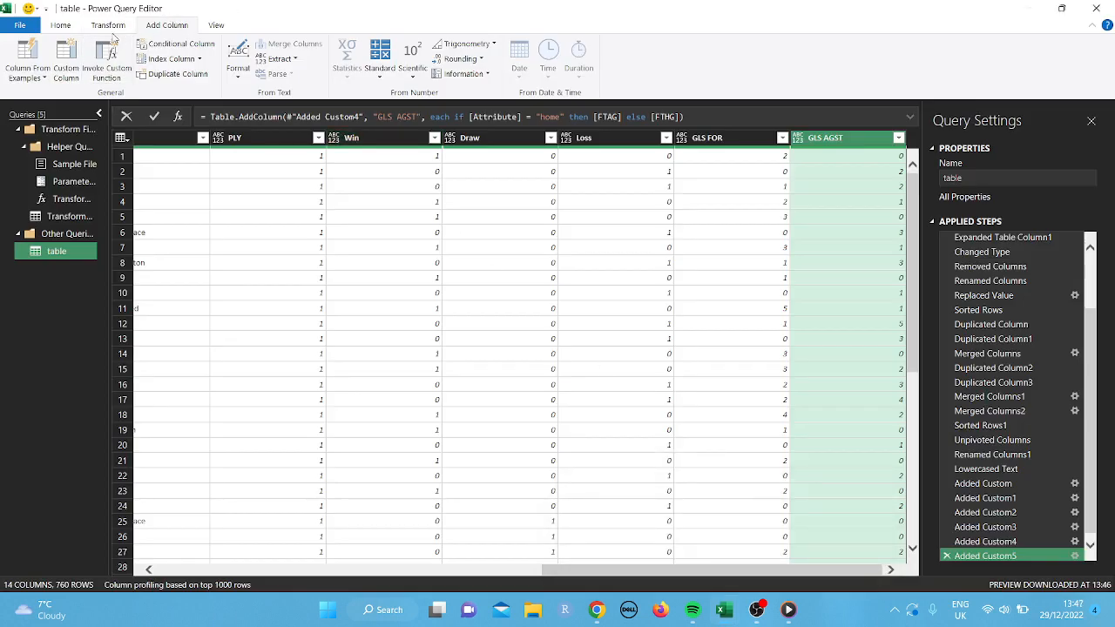
left_click(71, 62)
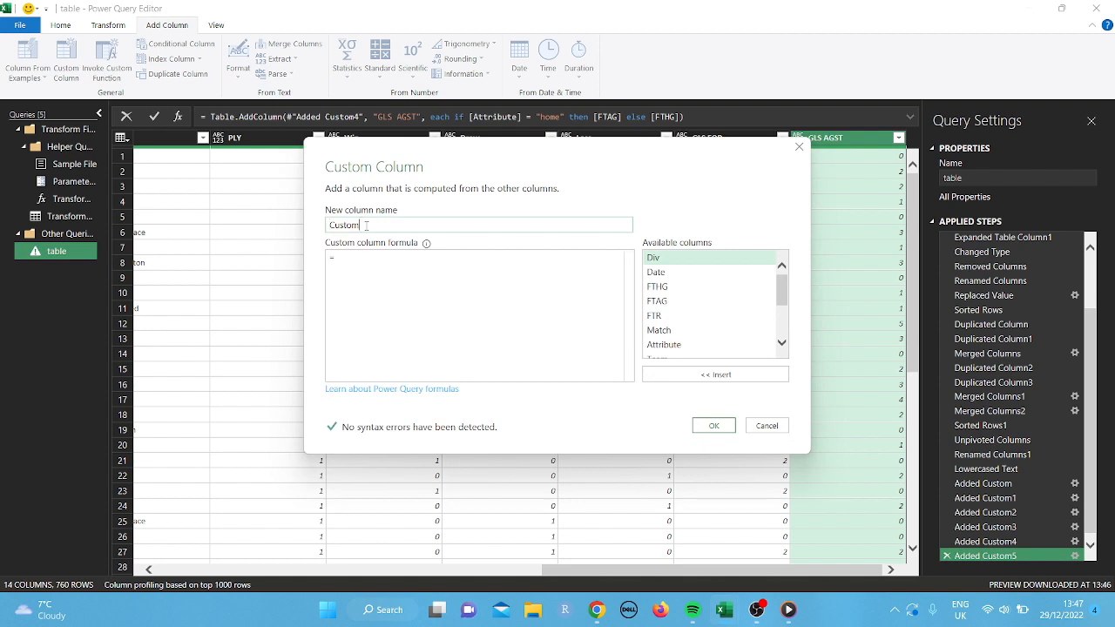
left_click(366, 225)
key("BackSpace")
key("BackSpace")
key("BackSpace")
key("BackSpace")
key("BackSpace")
key("BackSpace")
type("pl")
type("ts")
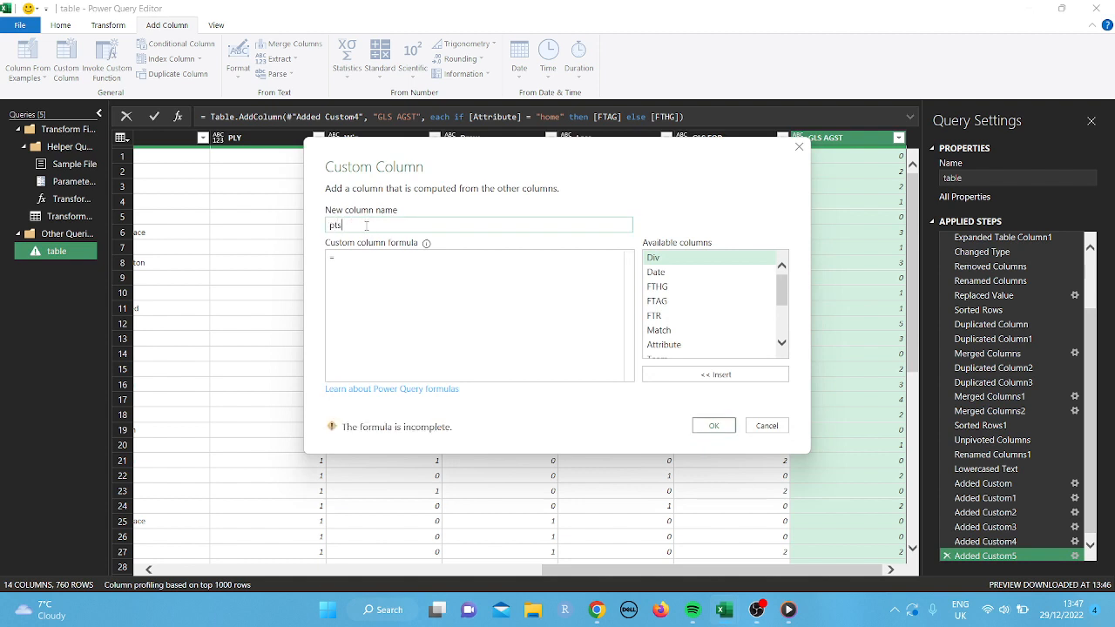
Create the pts column with an if formula on [FTR] and [Attribute]: 3 for a home or away win, 1 for a draw, else 0
left_click(351, 254)
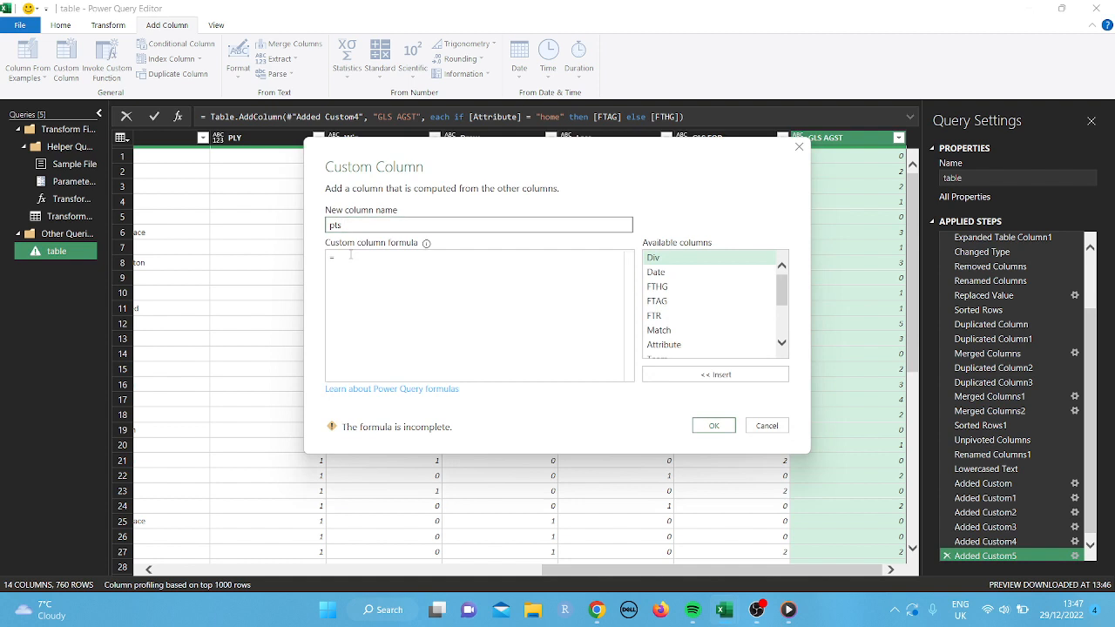
type("if [FTR] = \"h\" and [Attribute] = \"home\" then 3 else   if [FTR] = \"d\" and [Attribute] = \"home\" then 1 else")
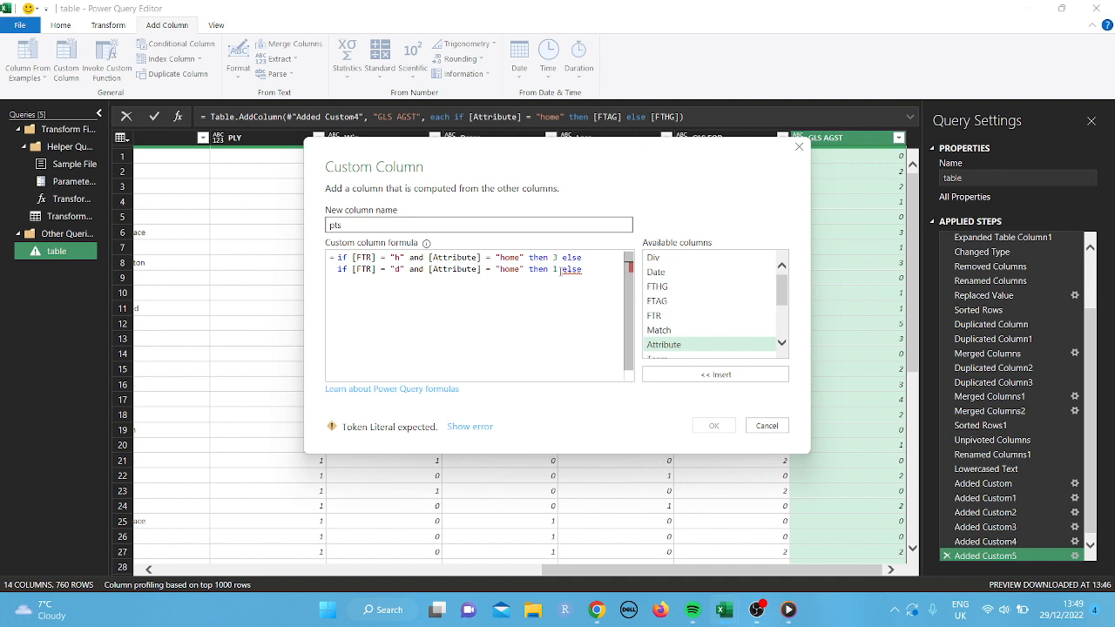
type("if [FTR] = \"a\" and [Attribute] = \"away\" then 3 else if [FTR] = \"d\" and [Attribute] = \"away\" then 1 else 0")
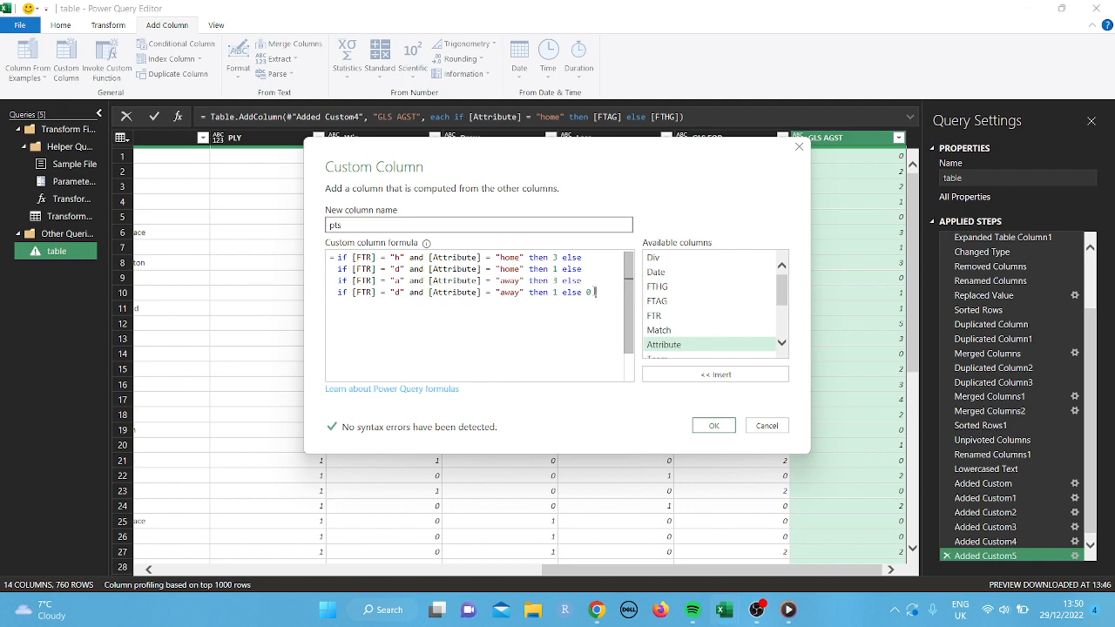
left_click(710, 426)
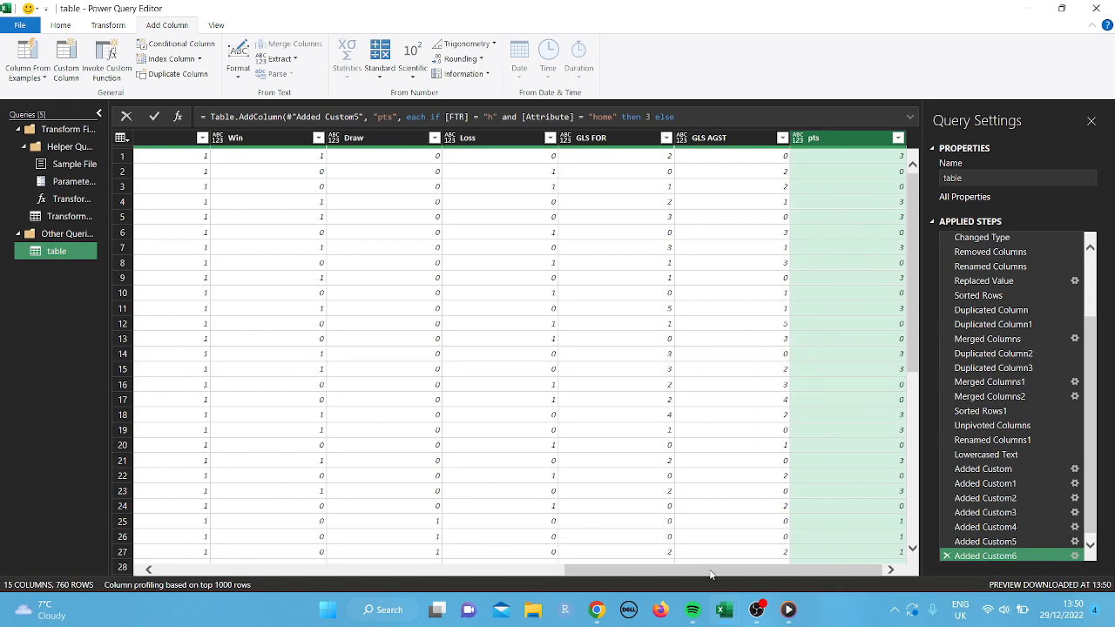
Check the pts values against the match results and Team columns, including the Crystal Palace v Brentford match in row 25
left_click_drag(711, 571, 542, 564)
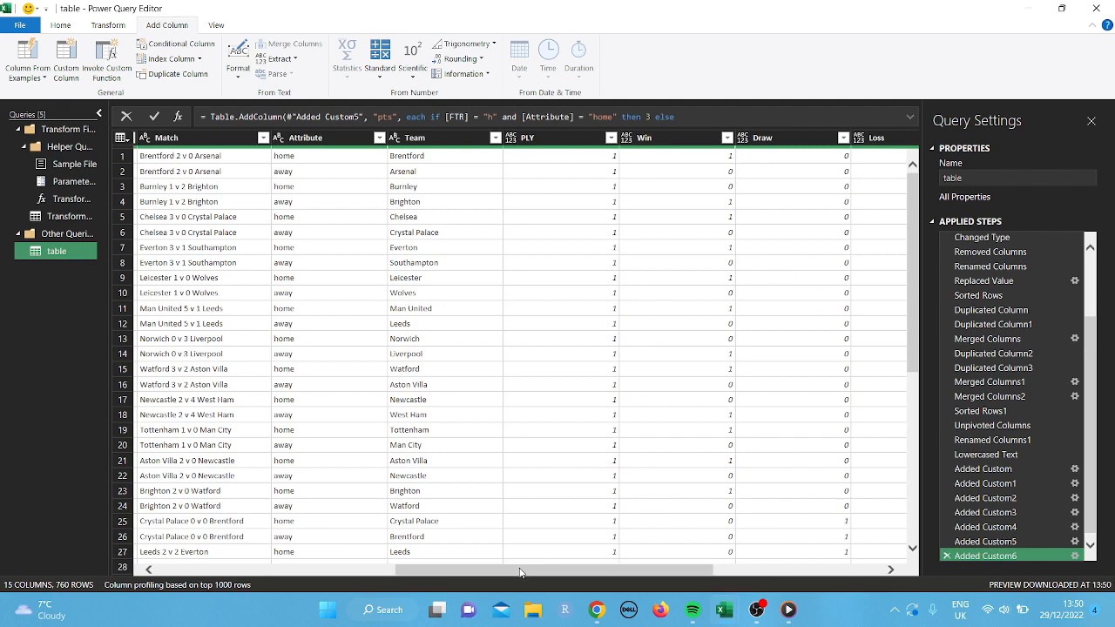
left_click_drag(520, 570, 1055, 496)
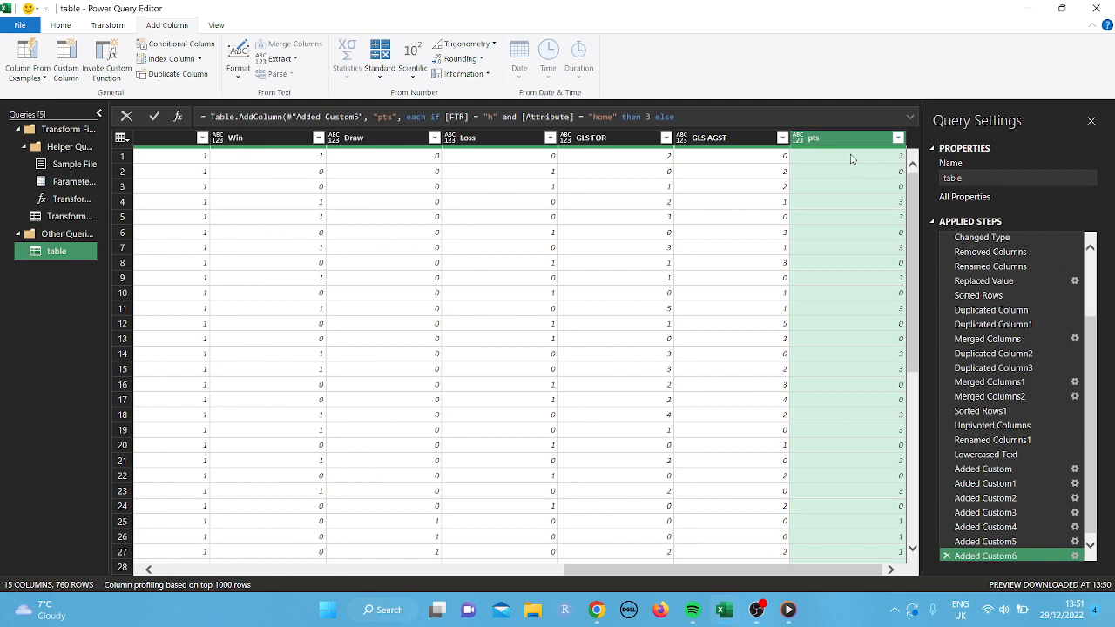
left_click_drag(868, 570, 777, 575)
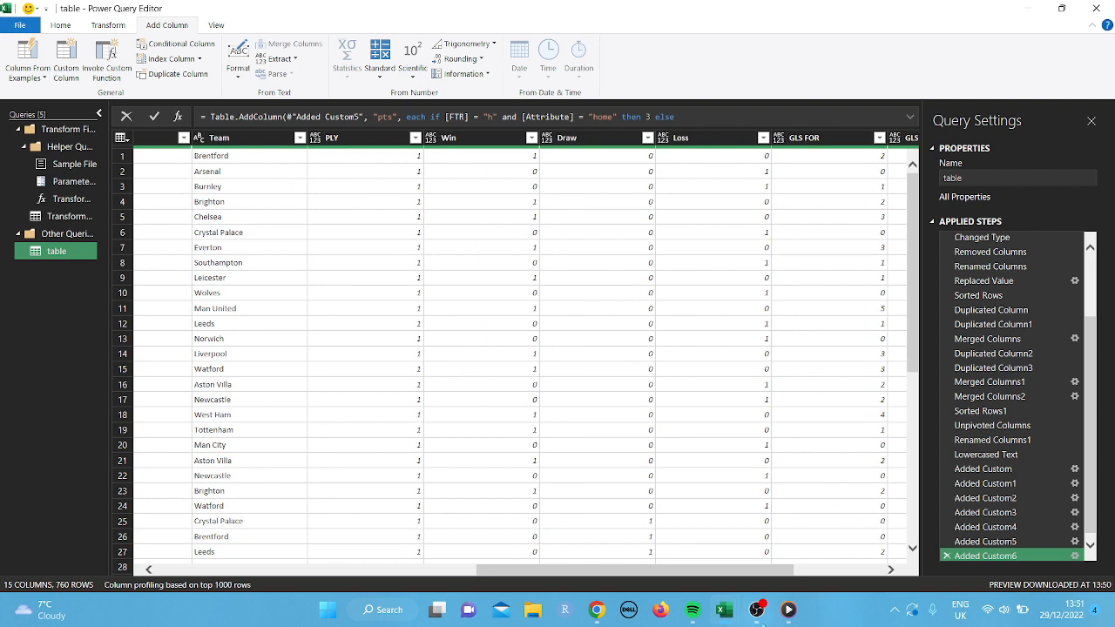
left_click_drag(642, 575, 729, 573)
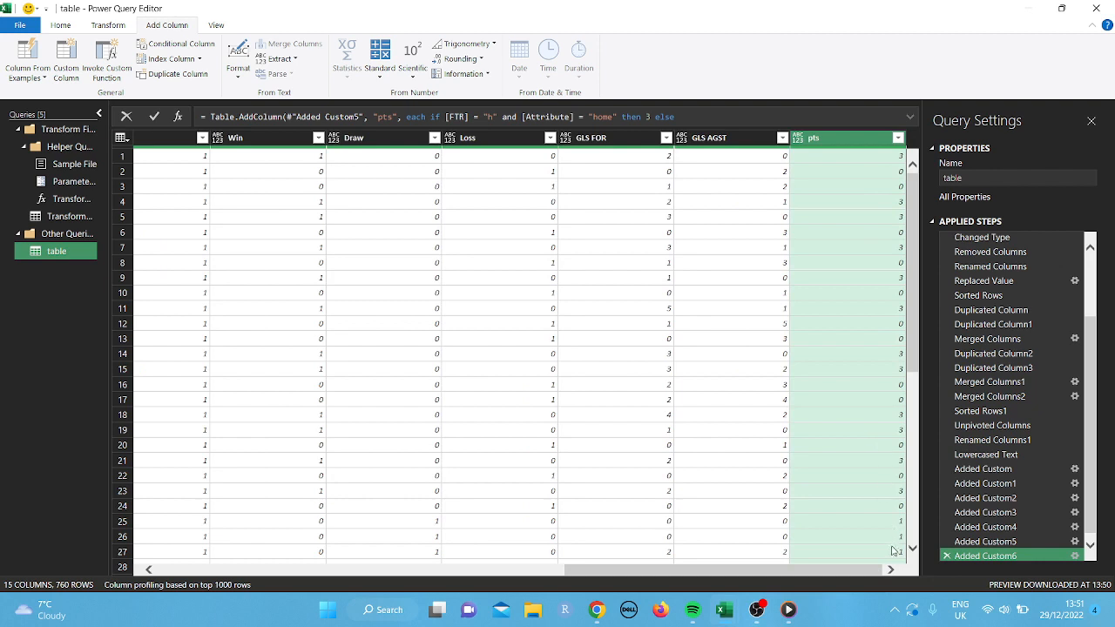
left_click(123, 520)
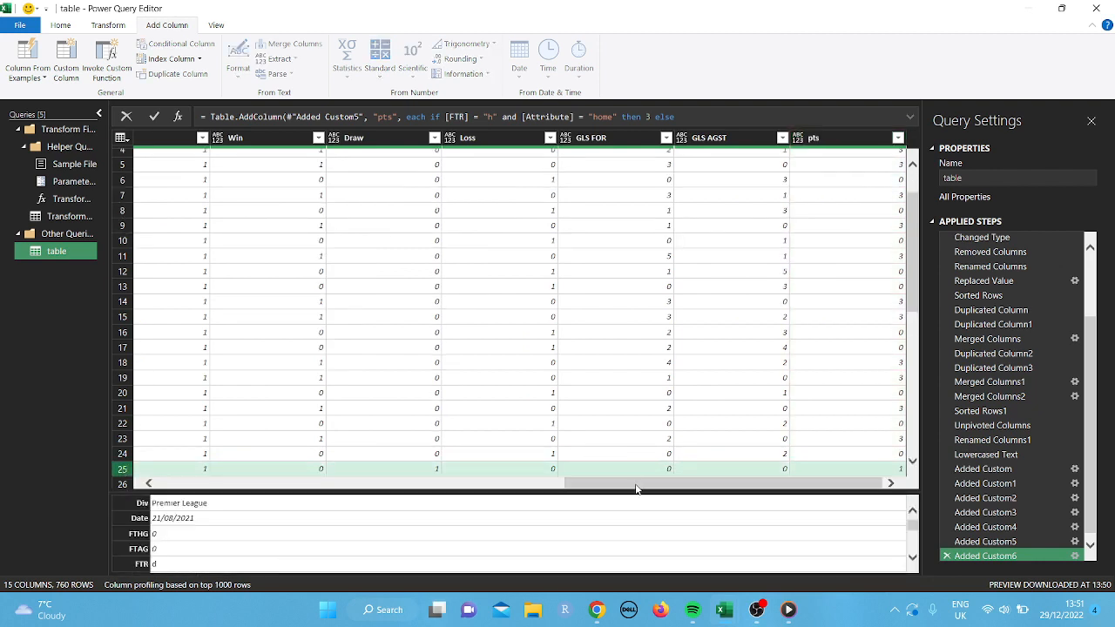
left_click_drag(636, 484, 268, 549)
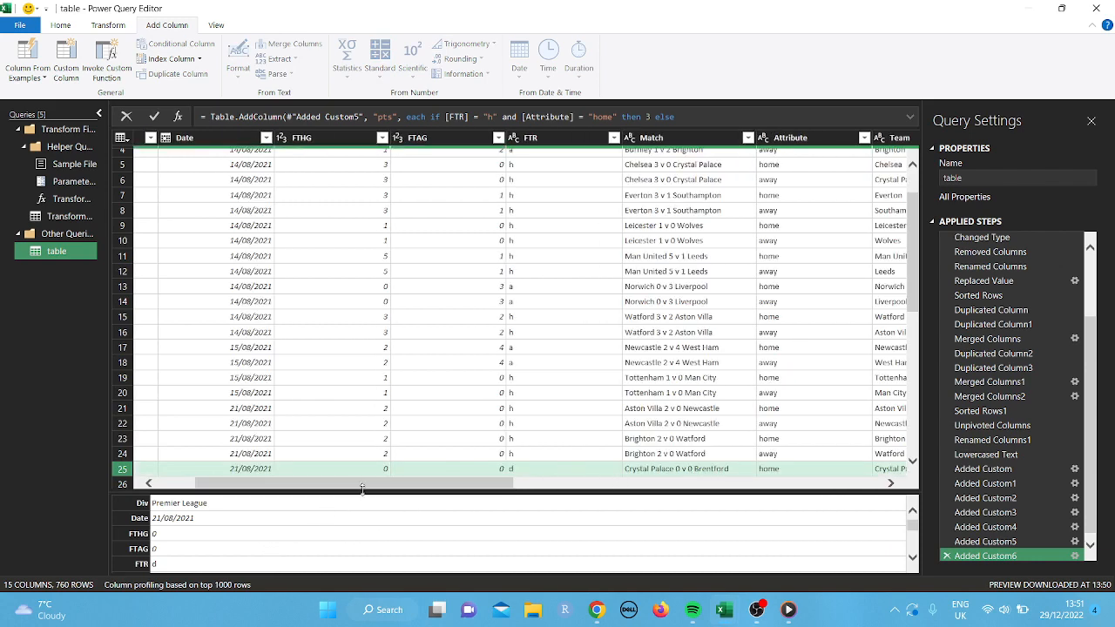
mouse_move(394, 484)
left_mouse_down()
mouse_move(767, 486)
mouse_move(935, 468)
left_mouse_up()
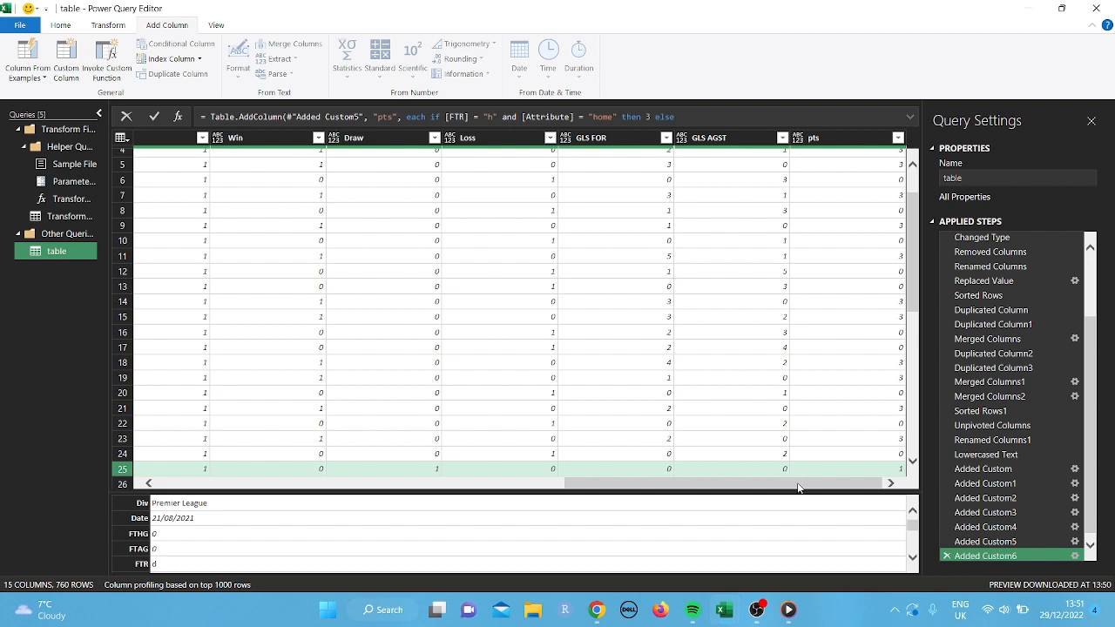
left_click(852, 136)
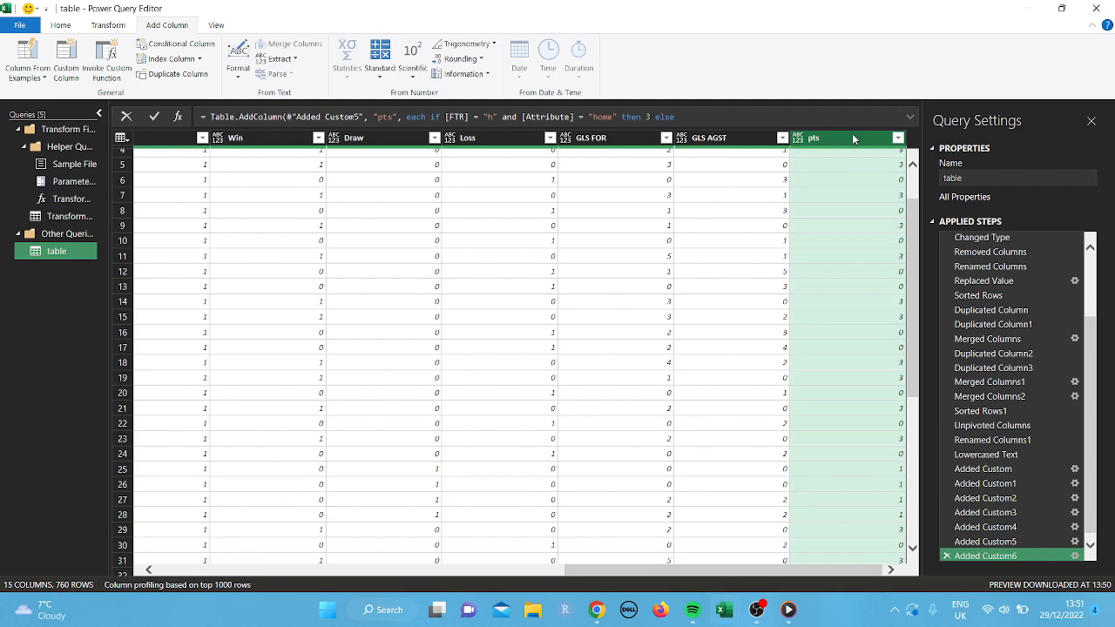
left_click_drag(672, 571, 256, 574)
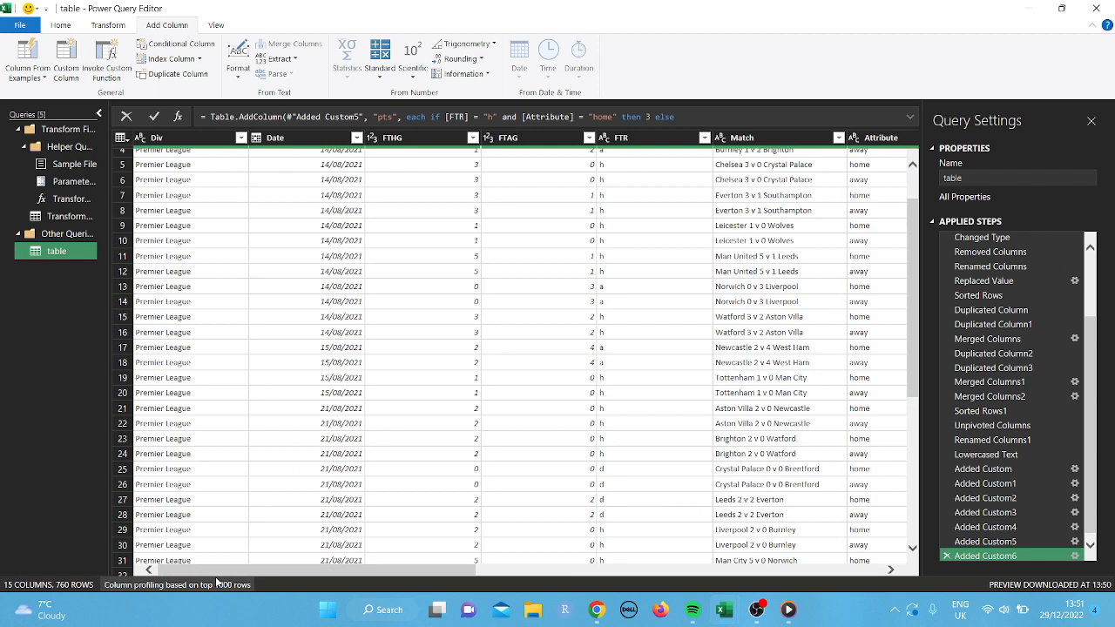
mouse_move(347, 571)
left_mouse_down()
mouse_move(634, 573)
mouse_move(416, 570)
left_mouse_up()
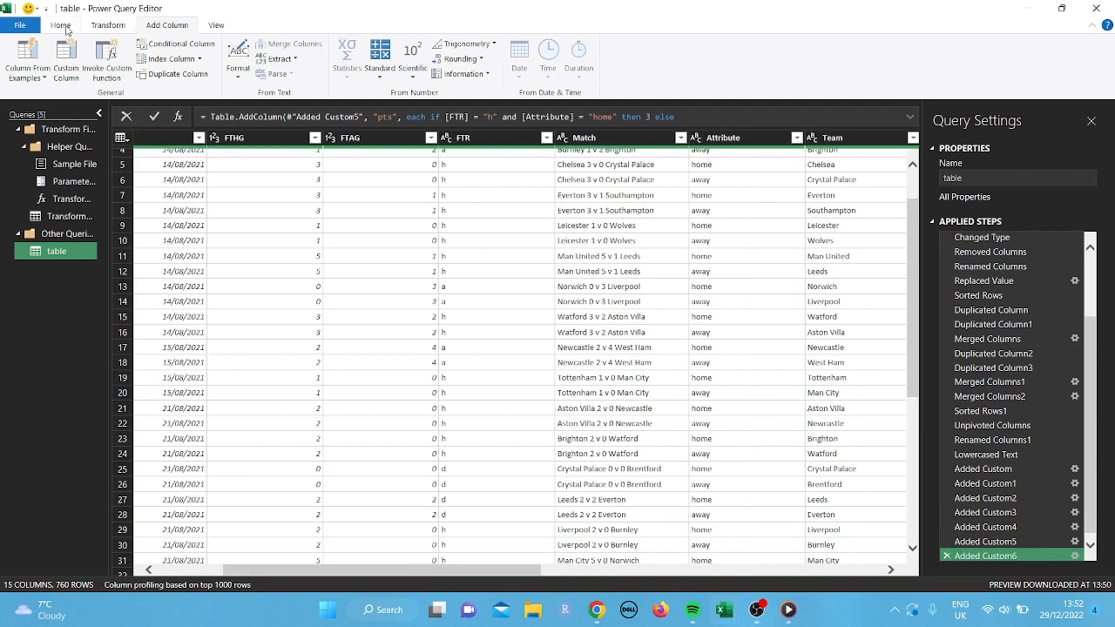
Close the query editor and load the table query into the workbook
left_click(63, 26)
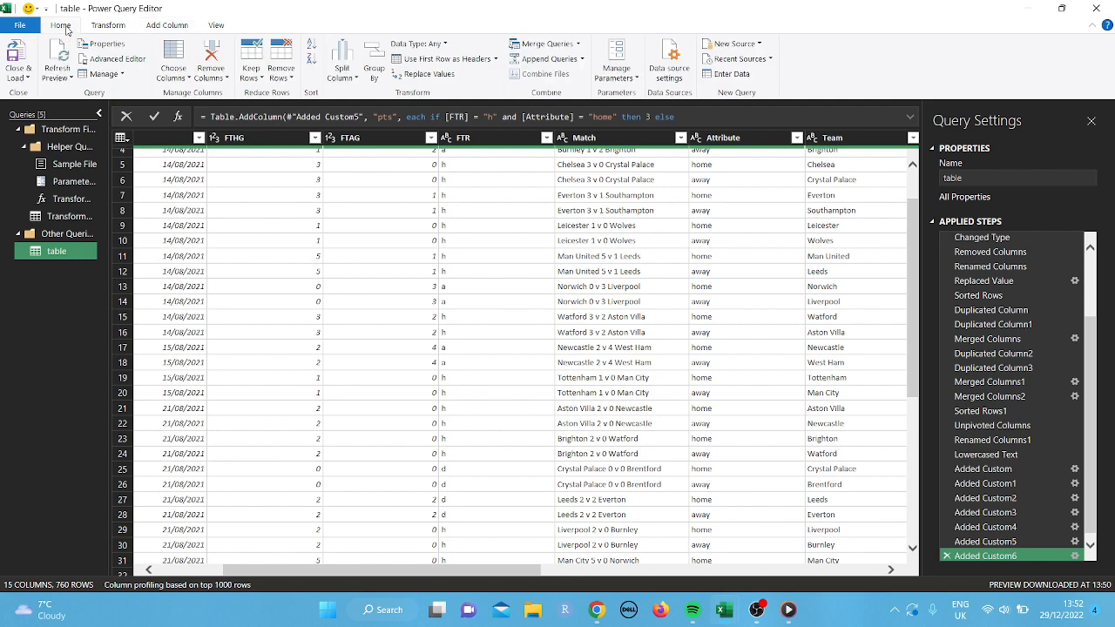
left_click(17, 57)
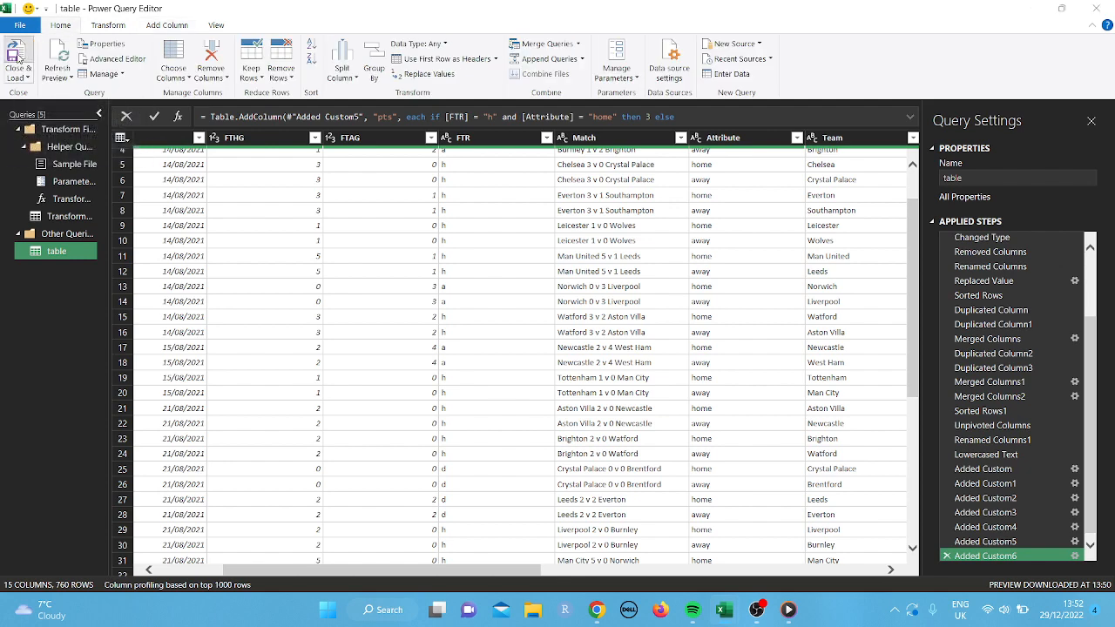